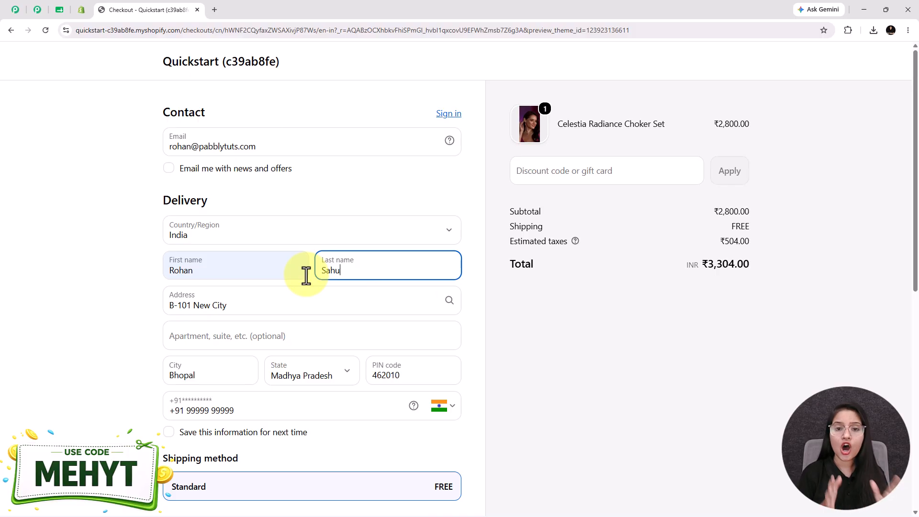
- Submit the payment for the Celestia Radiance Choker Set order on the store's checkout page
click(24, 315)
scroll(174, 335, down, 2)
scroll(215, 431, down, 7)
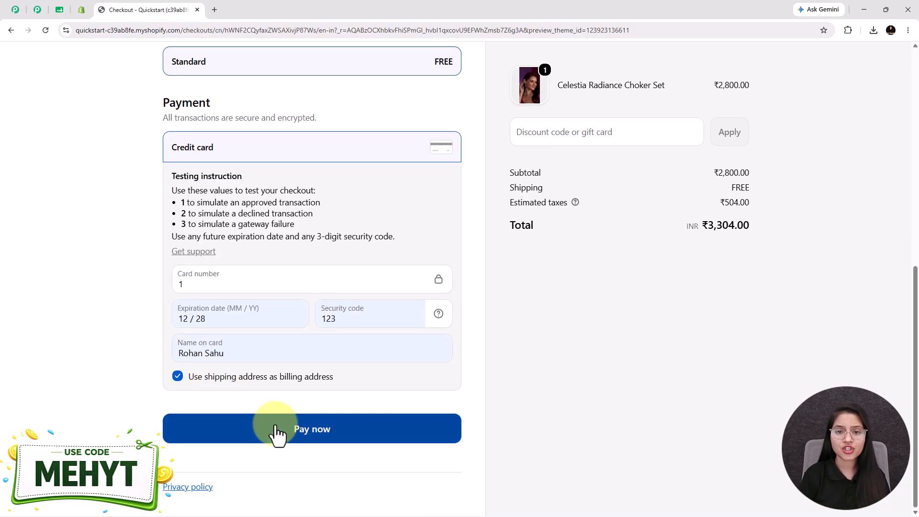
click(277, 431)
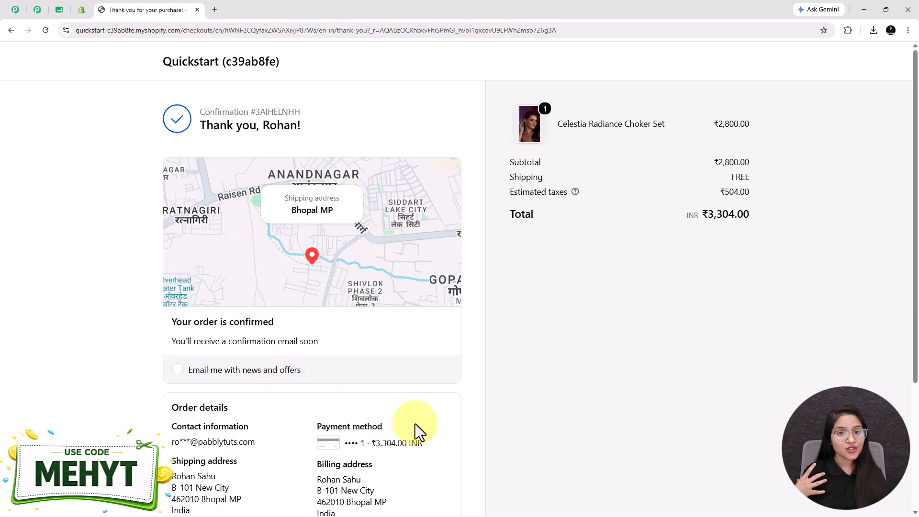
- Switch to the shopify order details spreadsheet and examine its column headers and the newest order row
click(59, 11)
scroll(200, 292, down, 4)
scroll(200, 292, down, 5)
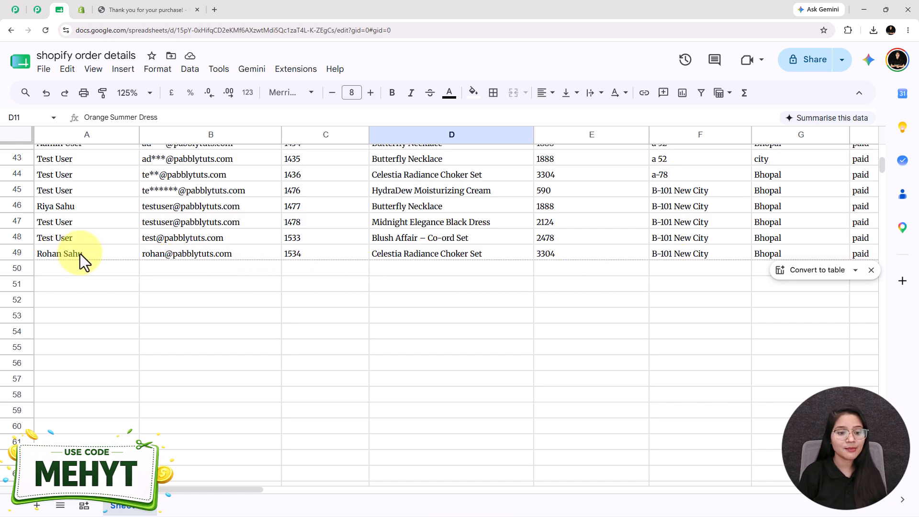
scroll(174, 328, up, 14)
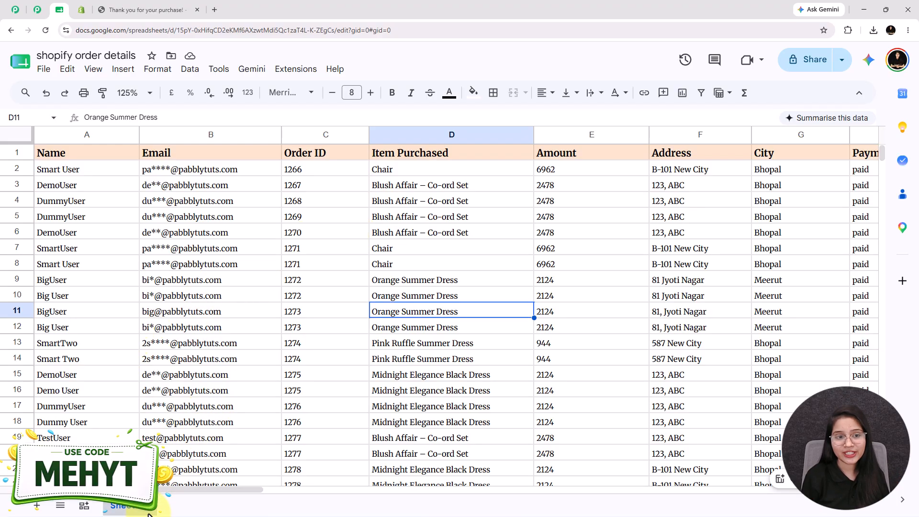
scroll(354, 438, down, 10)
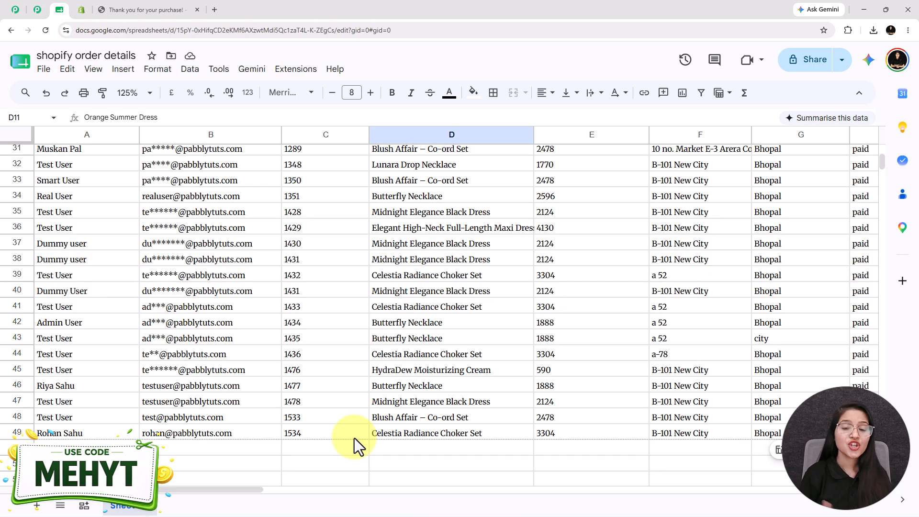
- Compare the store's order confirmation with the order rows in the shopify order details spreadsheet
click(165, 5)
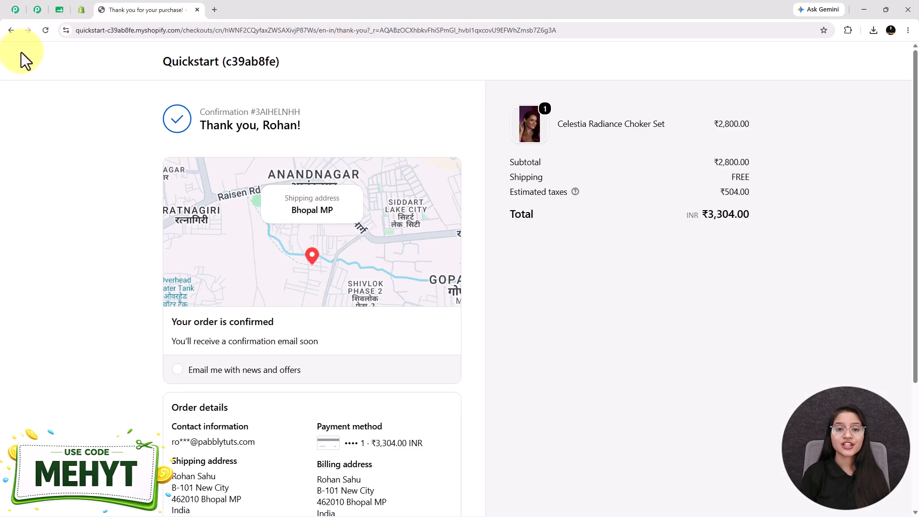
click(59, 10)
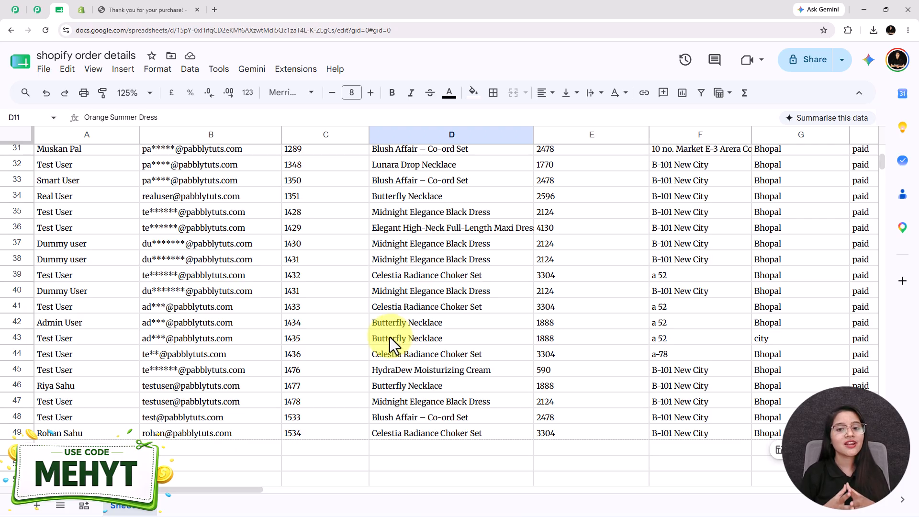
click(156, 9)
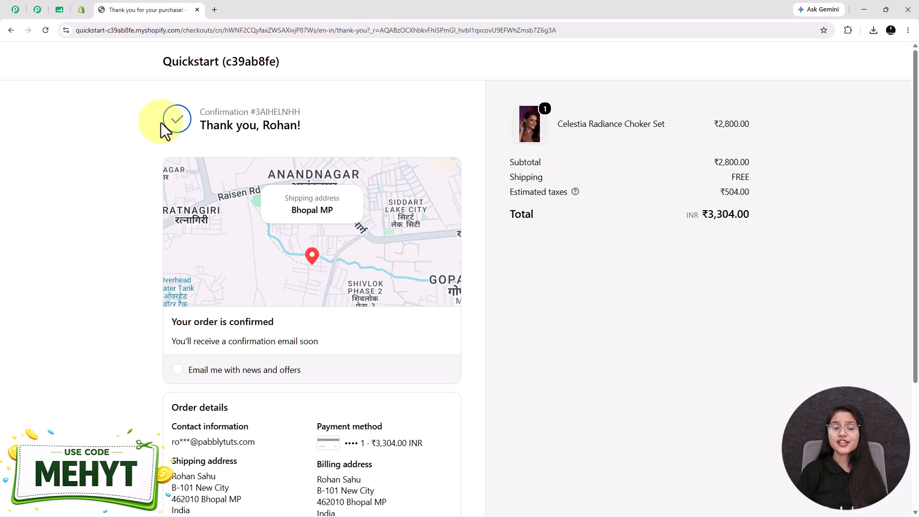
click(59, 13)
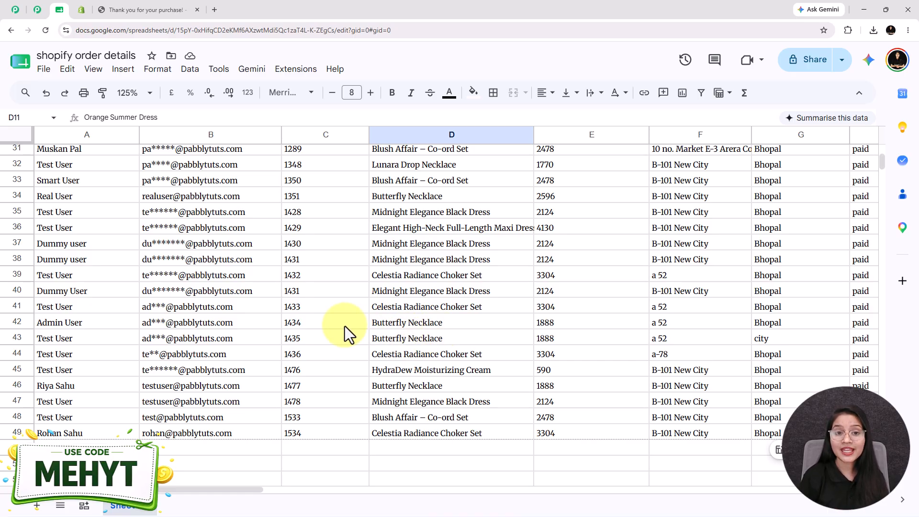
scroll(328, 338, up, 5)
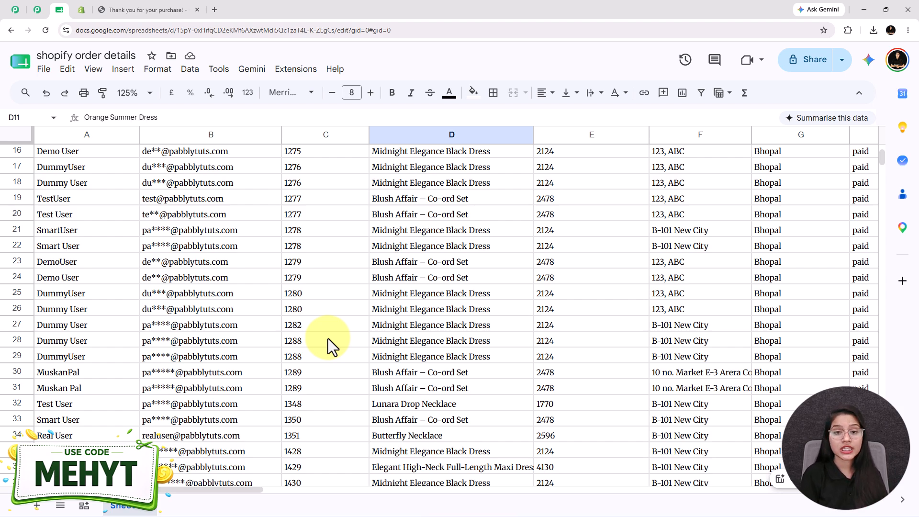
scroll(330, 340, up, 5)
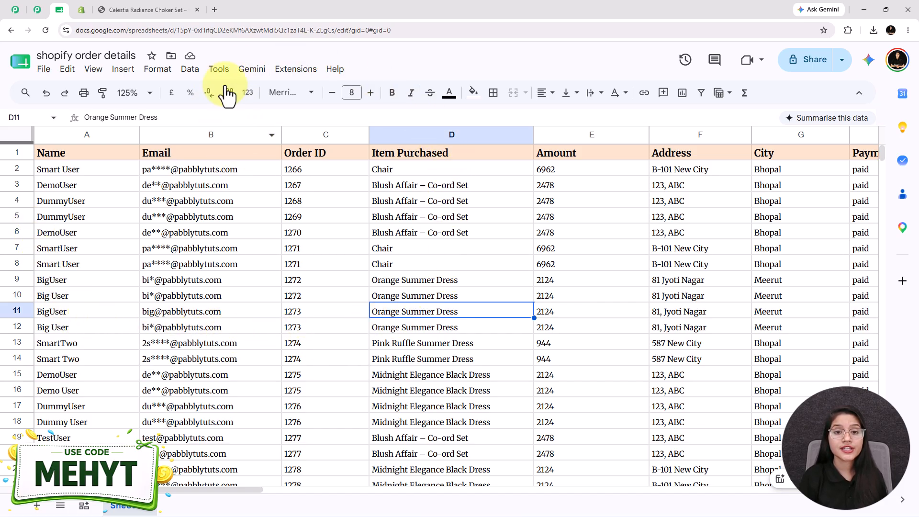
- Review the store's product page, the finished Shopify-to-Google Sheets workflow and the Pabbly Connect home page, dismissing its lifetime deal popup
click(163, 10)
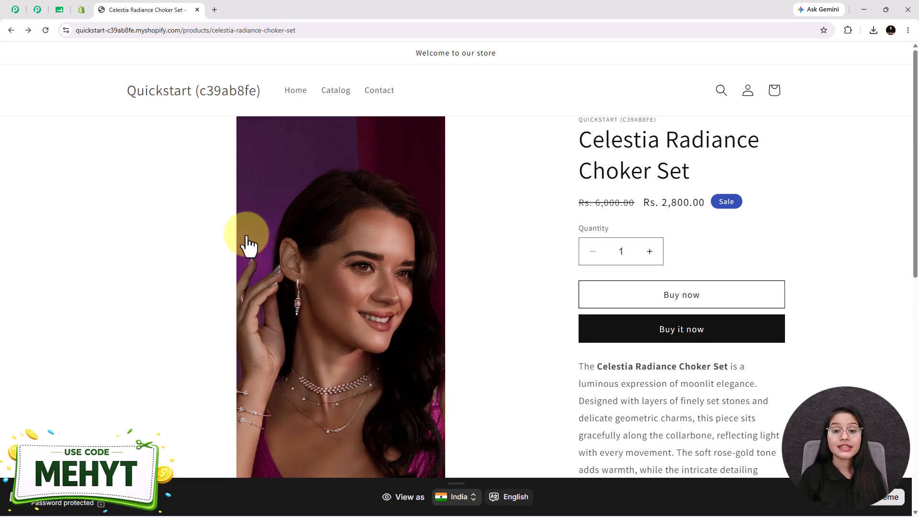
click(37, 10)
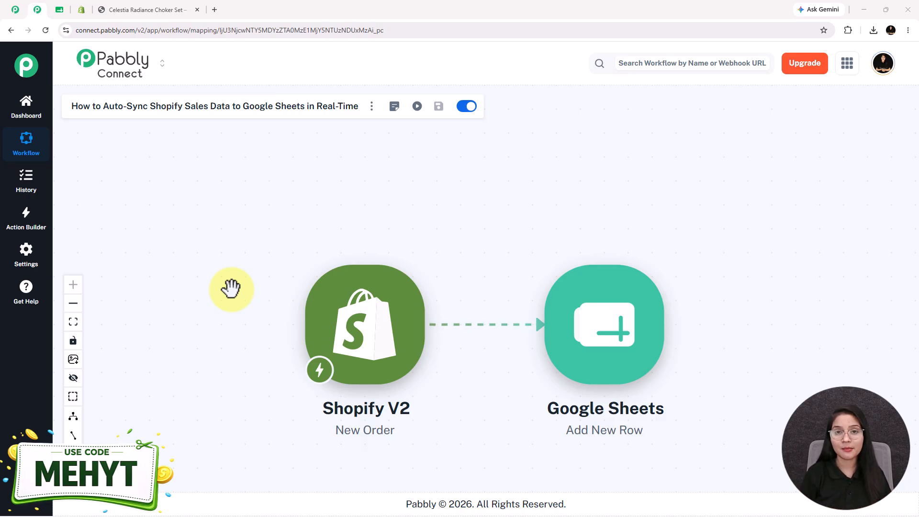
click(19, 13)
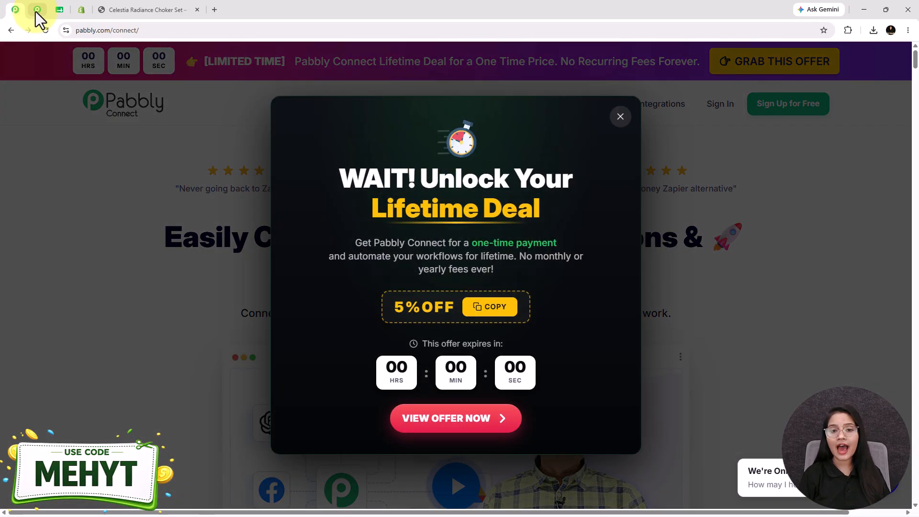
click(37, 10)
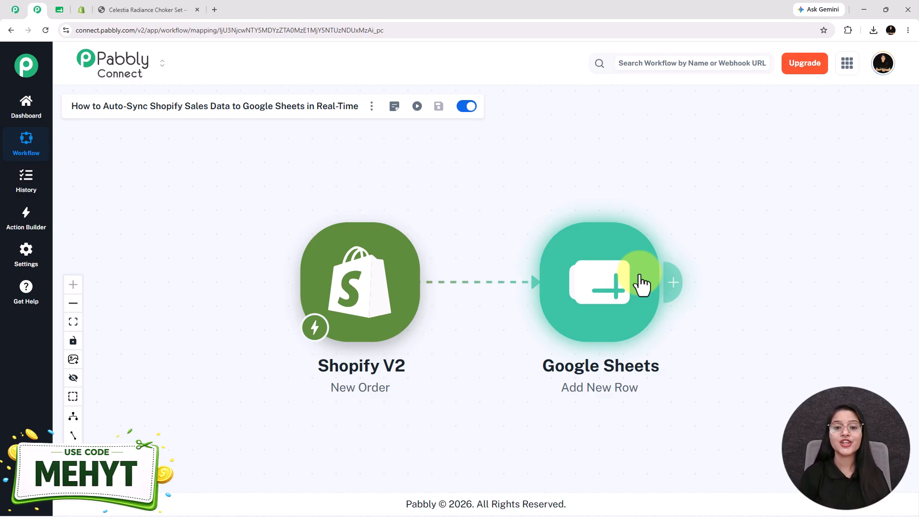
click(12, 13)
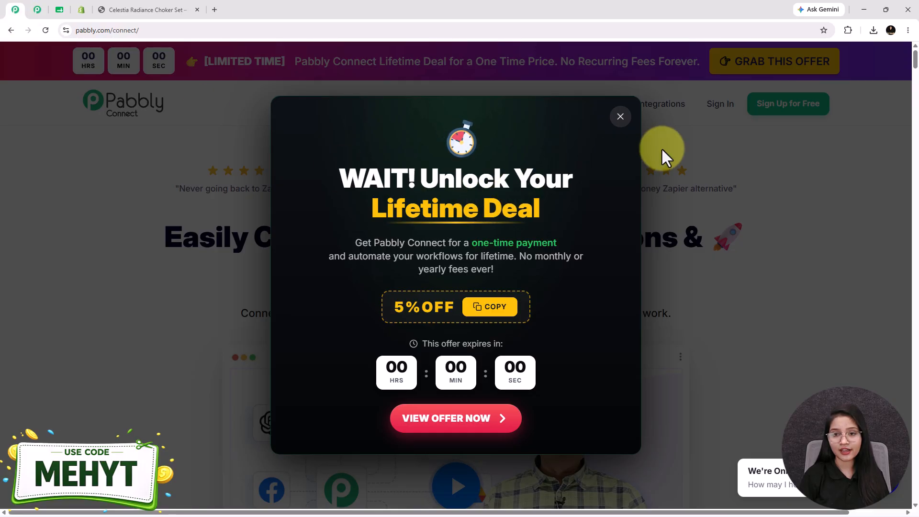
click(620, 116)
click(37, 10)
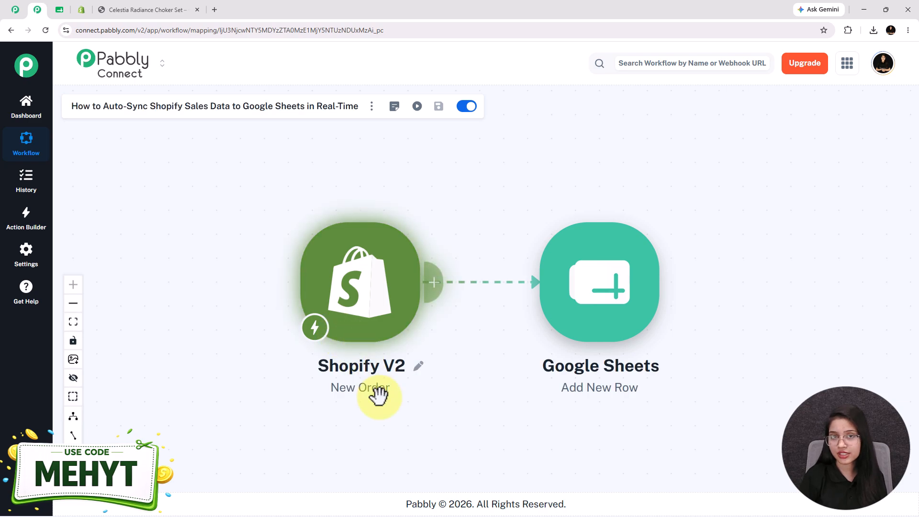
click(14, 9)
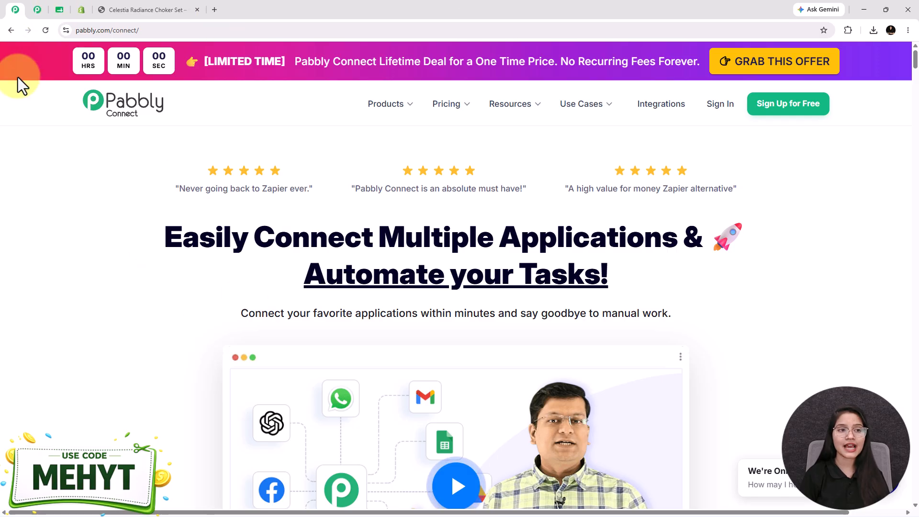
click(37, 10)
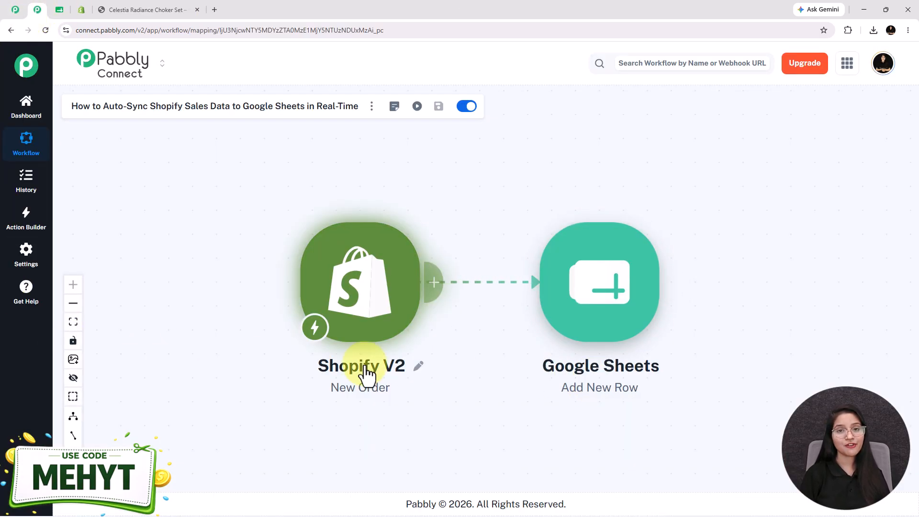
- Open pabbly.com/connect in a new browser tab, dismiss any offer popup, and go to the account sign-in
click(217, 12)
text(pabb)
key(Down)
key(Return)
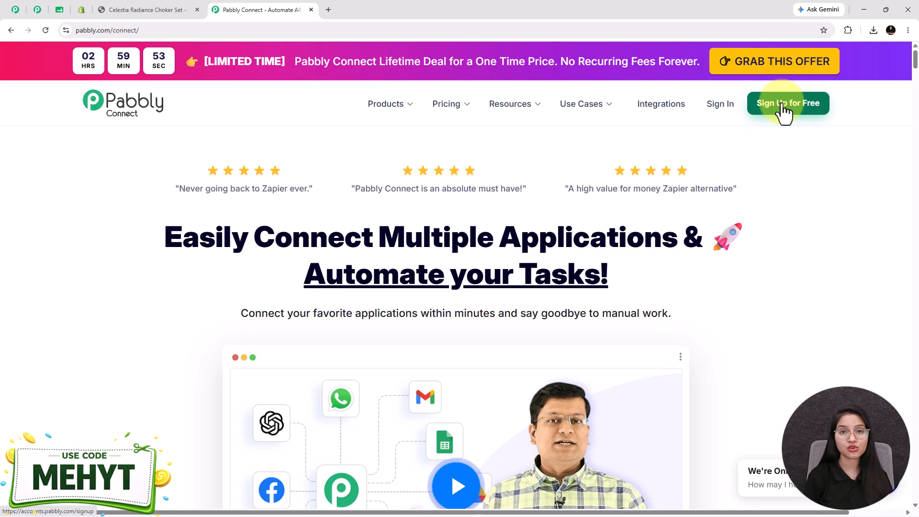
mouse_move(467, 17)
click(620, 120)
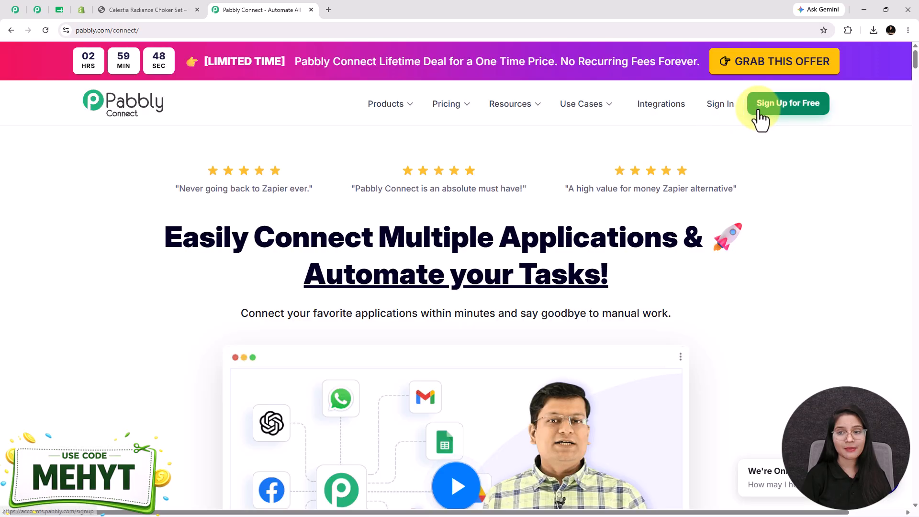
click(730, 108)
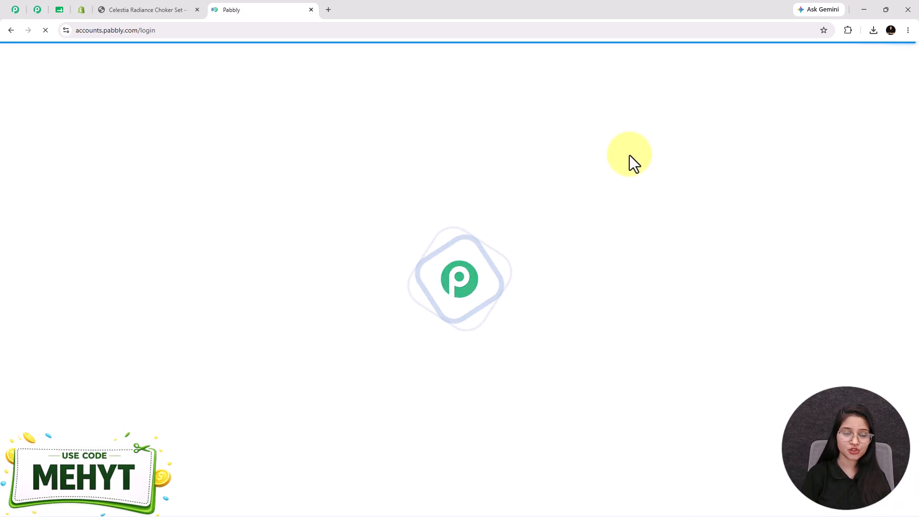
- Access Pabbly Connect from the All Pabbly Apps page
drag(186, 125, 70, 123)
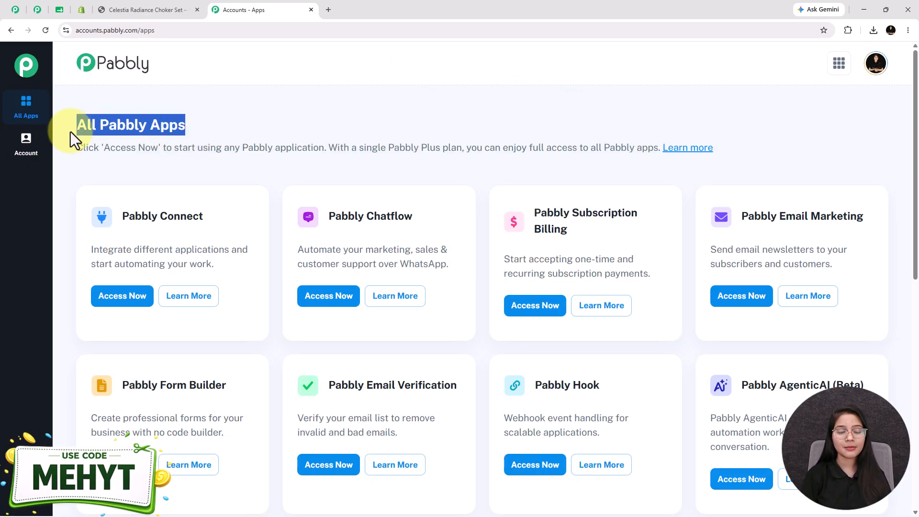
drag(122, 215, 238, 221)
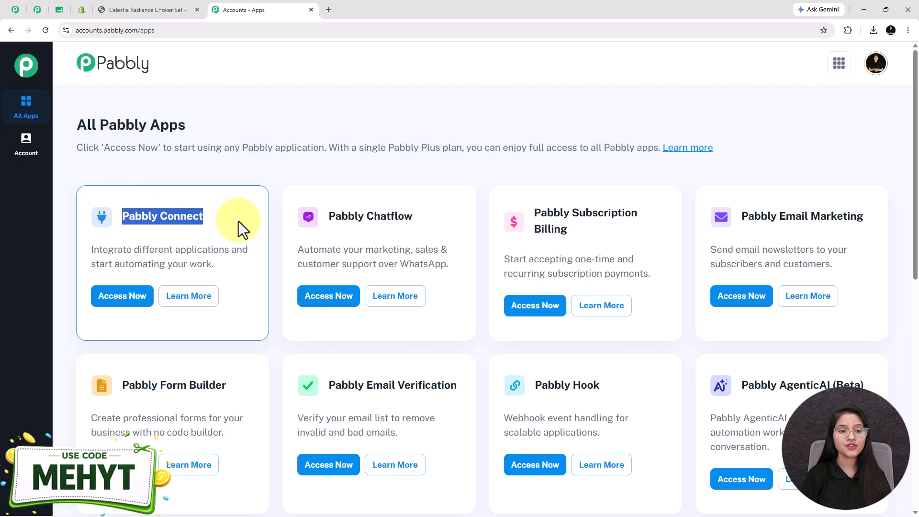
click(132, 313)
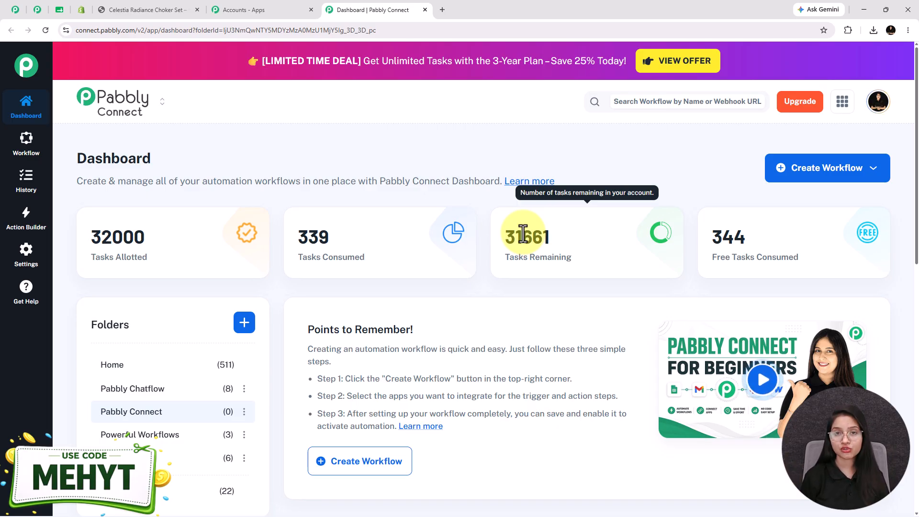
- Start a workflow with Quick Builder and submit the prompt "Auto-Sync Shopify Sales Data to Google Sheets in Real-Time"
click(840, 165)
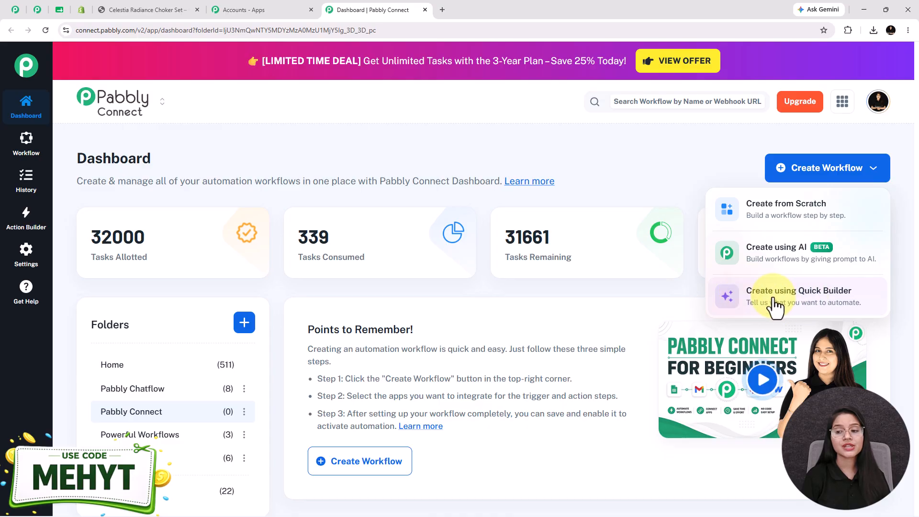
click(796, 306)
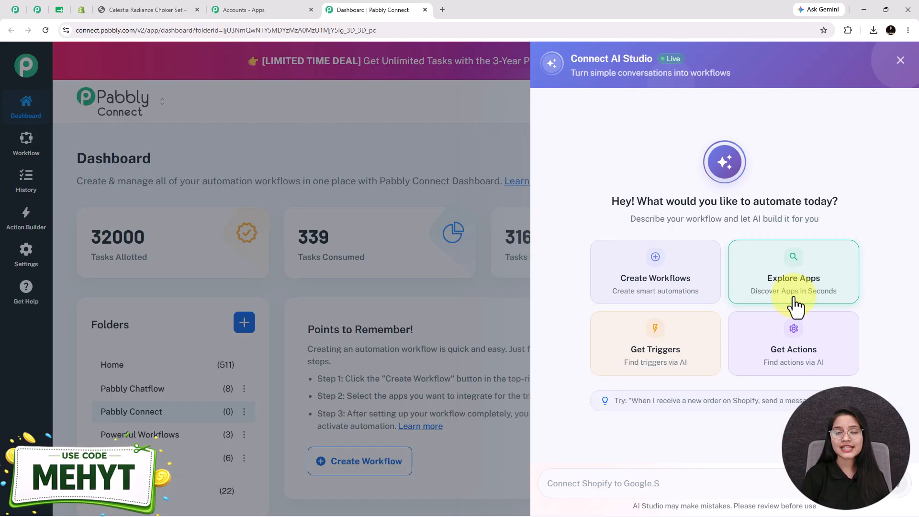
click(631, 481)
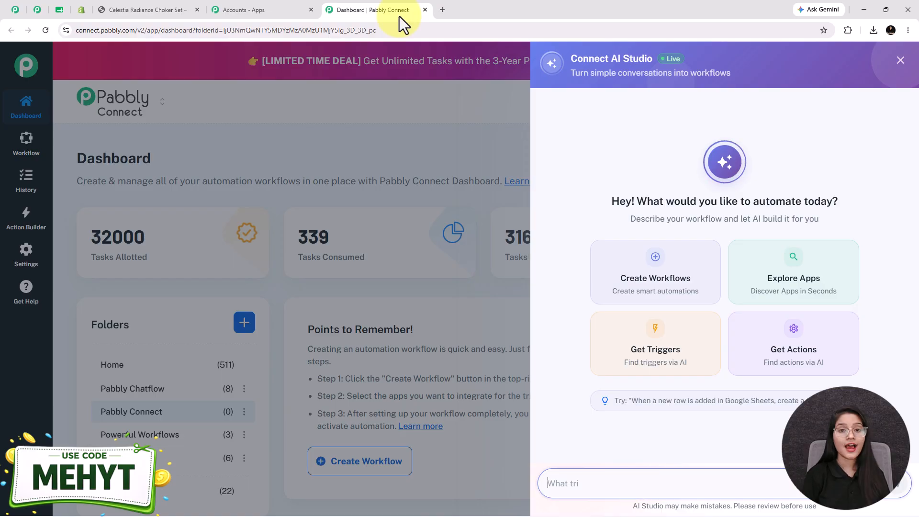
text(Auto-Sync Shopify Sales Data to Google Sheets in Real-Time)
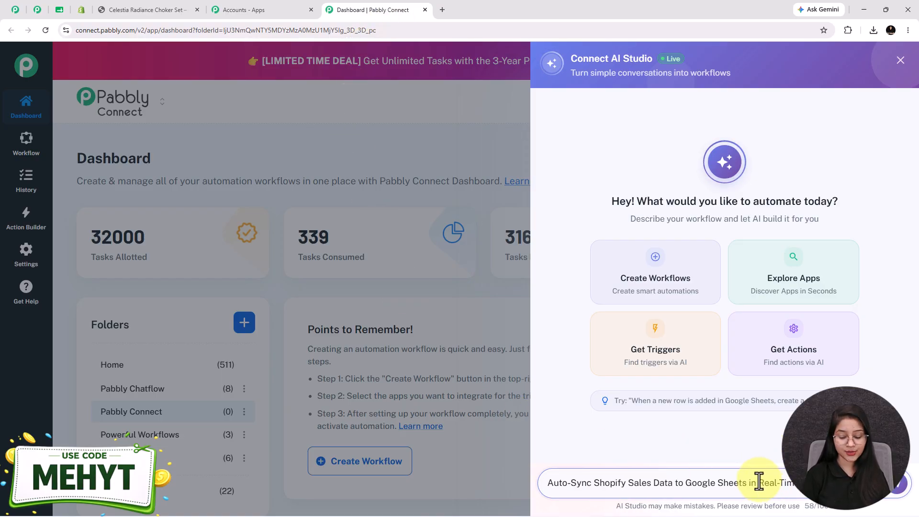
key(Return)
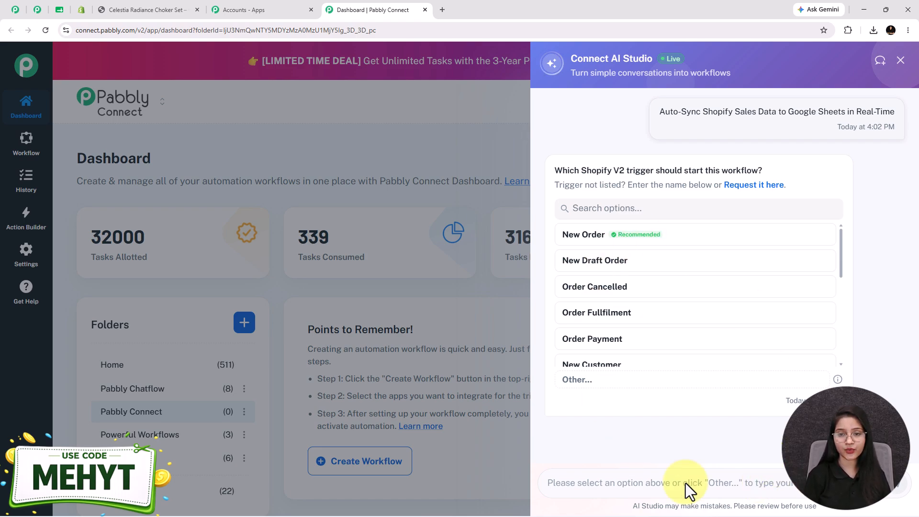
- Choose New Order as the Shopify V2 trigger and Add New Row as the Google Sheets action, and approve the workflow's creation
click(635, 240)
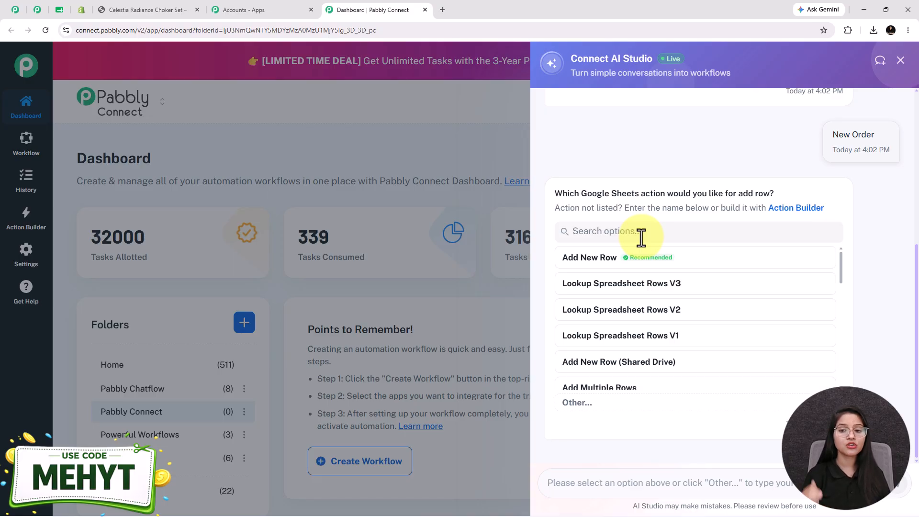
click(626, 259)
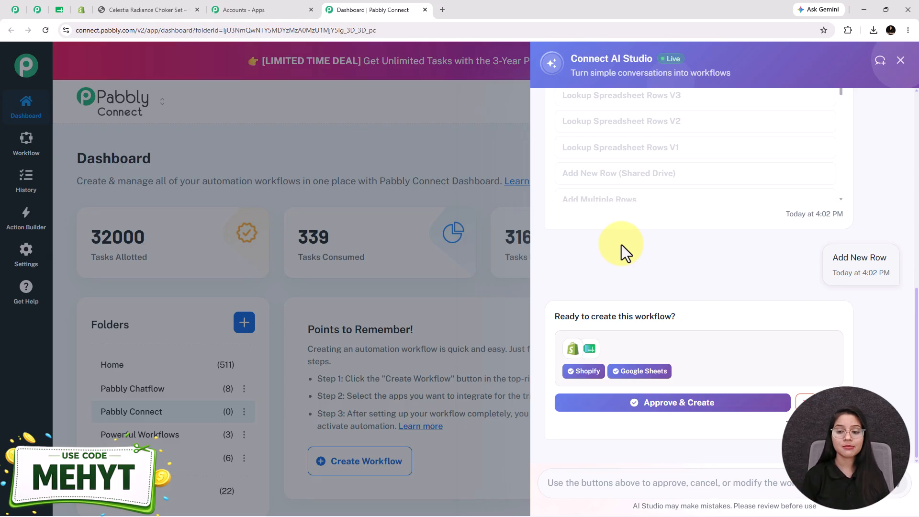
click(716, 405)
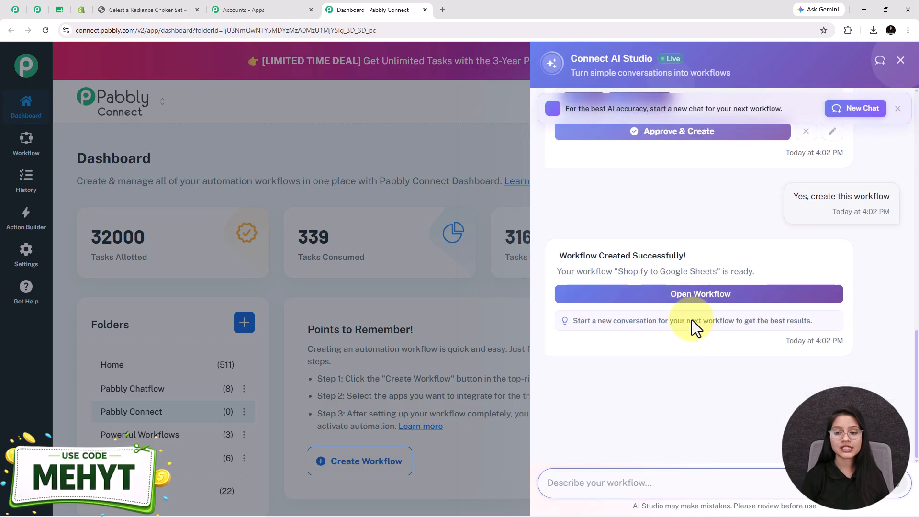
- Open the newly created Shopify to Google Sheets workflow
drag(723, 256, 553, 257)
click(555, 259)
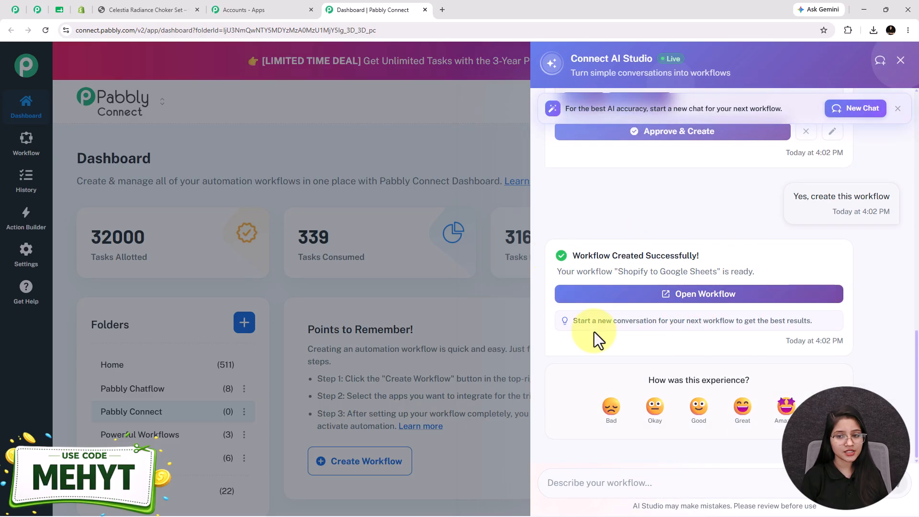
click(679, 294)
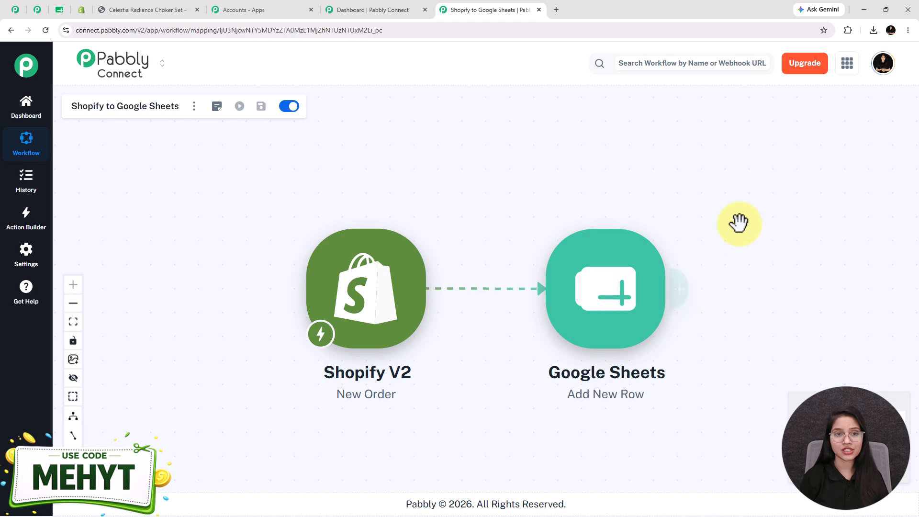
- Rename the workflow to "Auto-Sync Shopify Sales Data to Google Sheets in Real-Time"
click(194, 107)
click(220, 141)
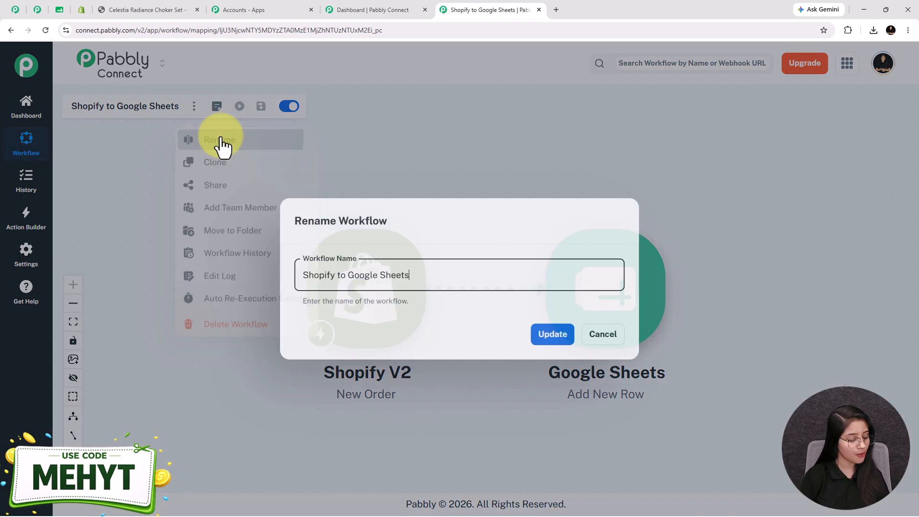
key(ctrl+a)
text(Auto-Sync Shopify Sales Data to Google Sheets in Real-Time)
click(550, 337)
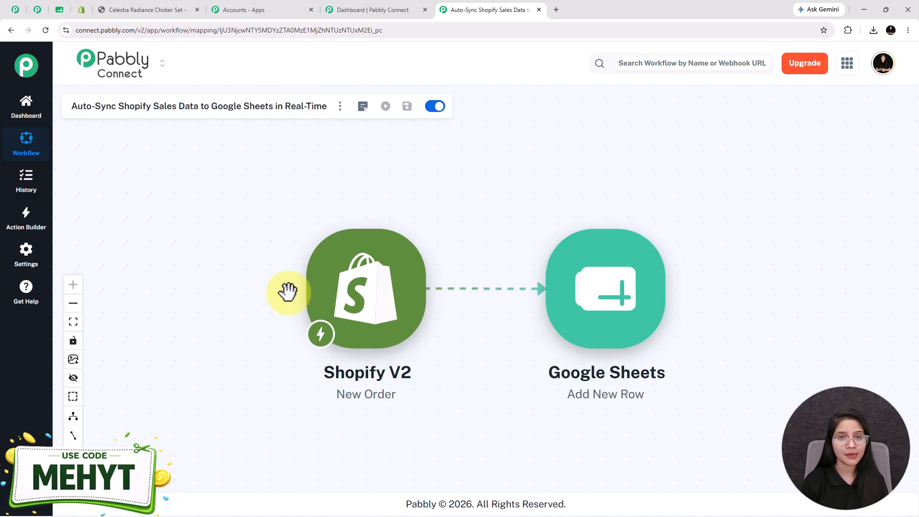
- Open the Shopify V2 trigger's setup, review the webhook instructions and copy its webhook URL
click(356, 311)
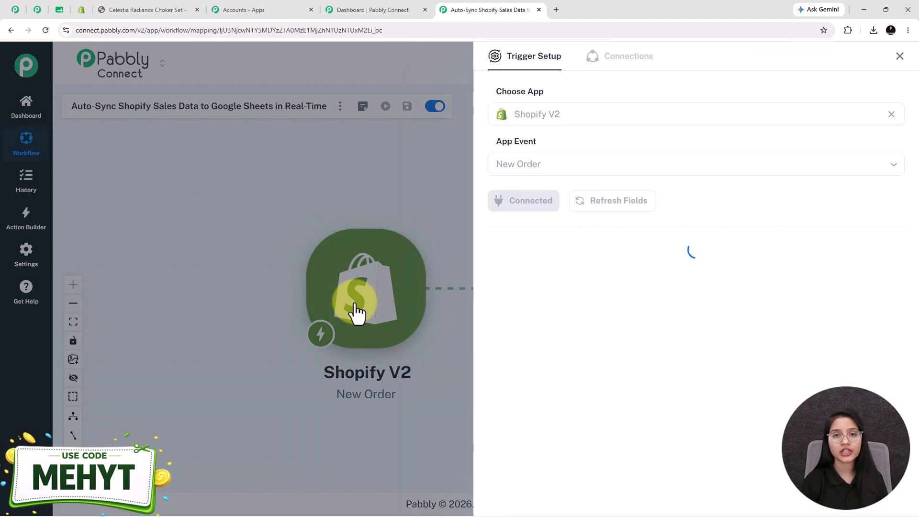
scroll(642, 289, down, 1)
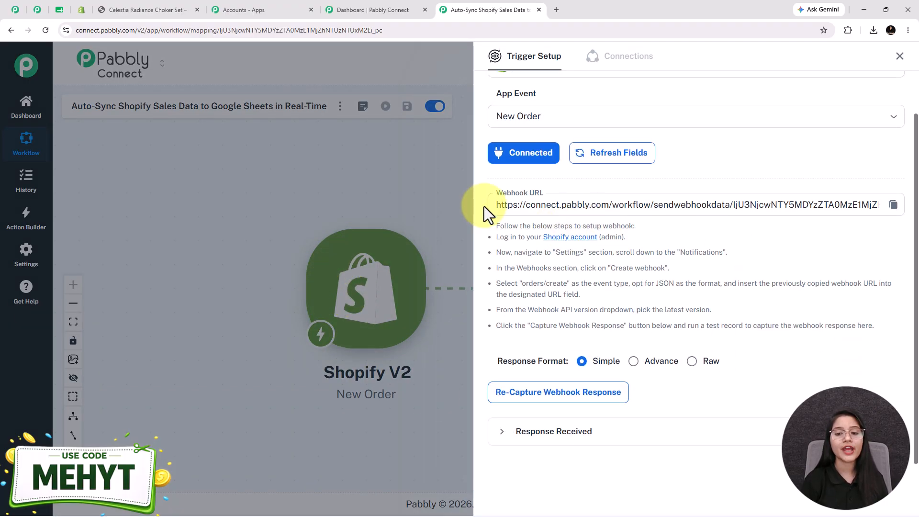
drag(496, 206, 685, 302)
click(561, 303)
drag(582, 309, 544, 256)
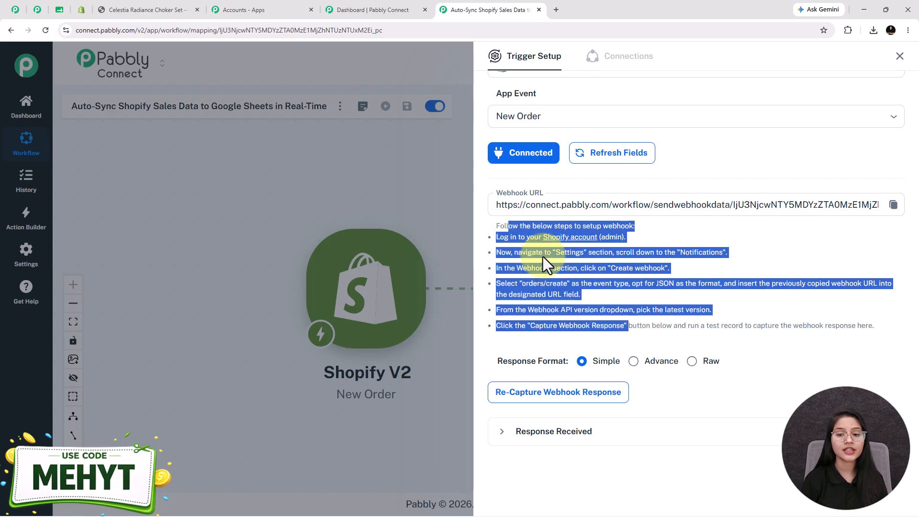
click(543, 257)
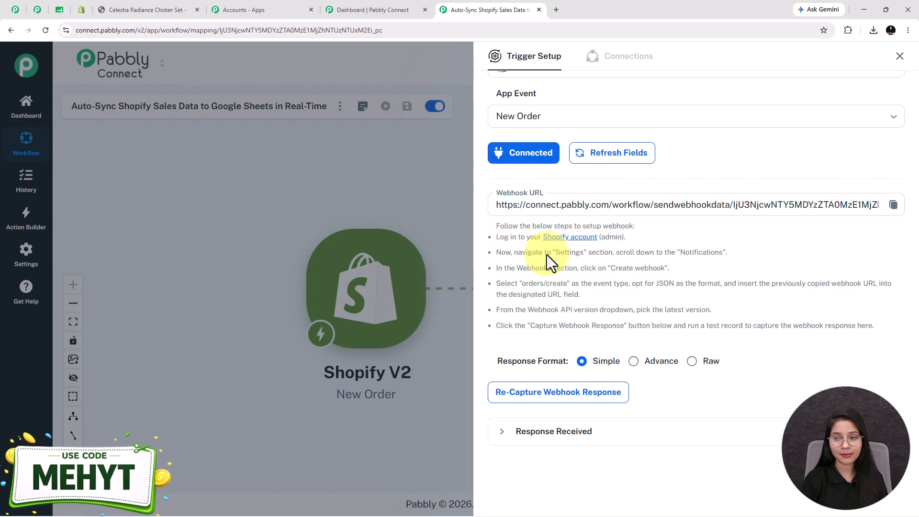
click(892, 206)
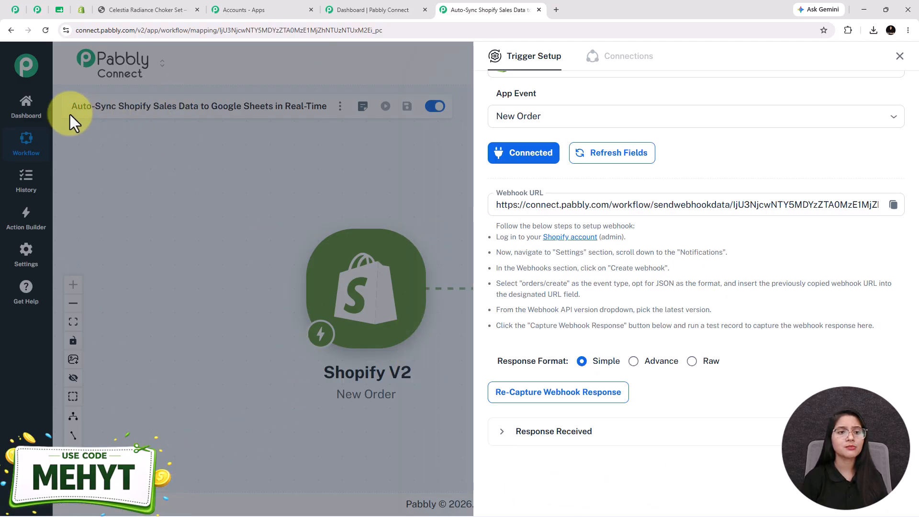
- Switch to the Shopify admin and open the Webhooks page in the store's notification settings
click(77, 10)
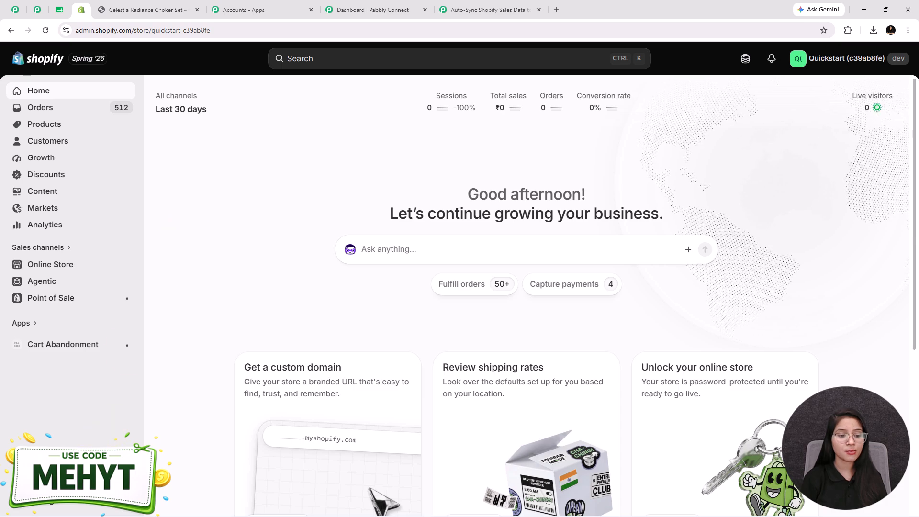
click(52, 503)
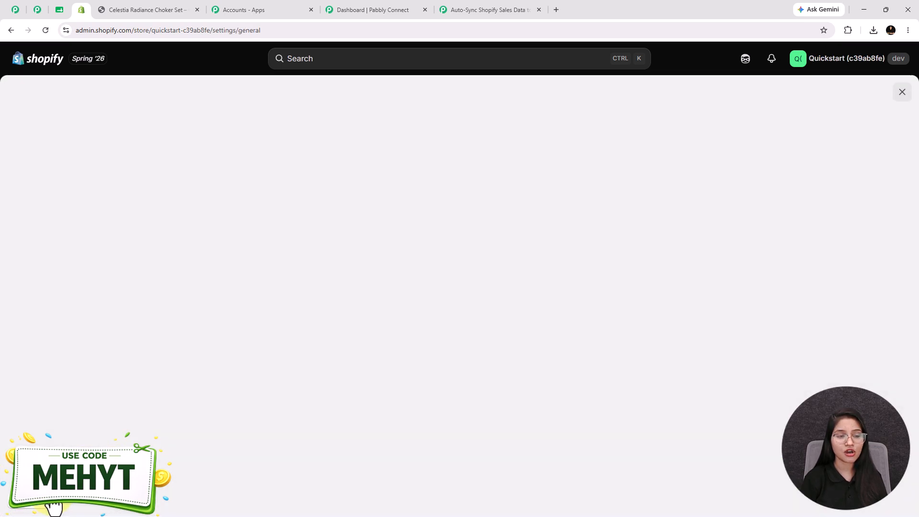
click(207, 481)
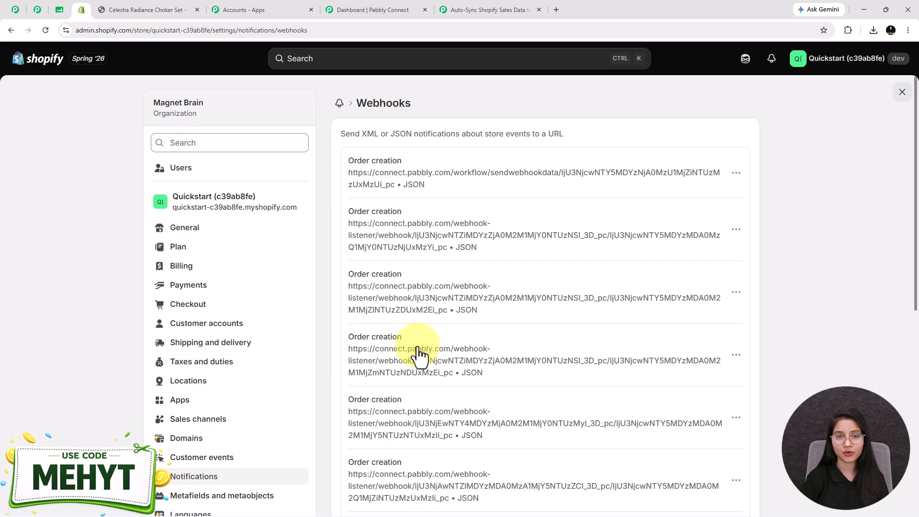
scroll(419, 355, down, 8)
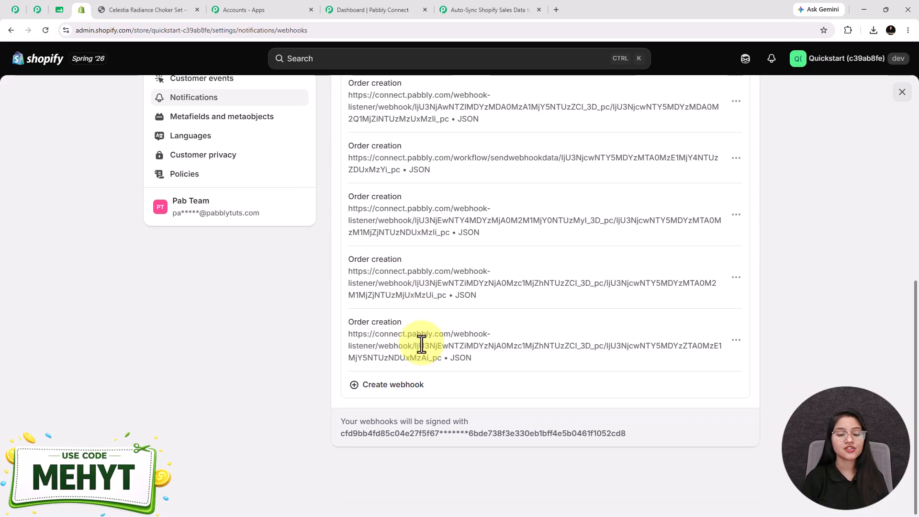
- Create a webhook with the Order creation event, JSON format and the copied Pabbly webhook URL
click(382, 390)
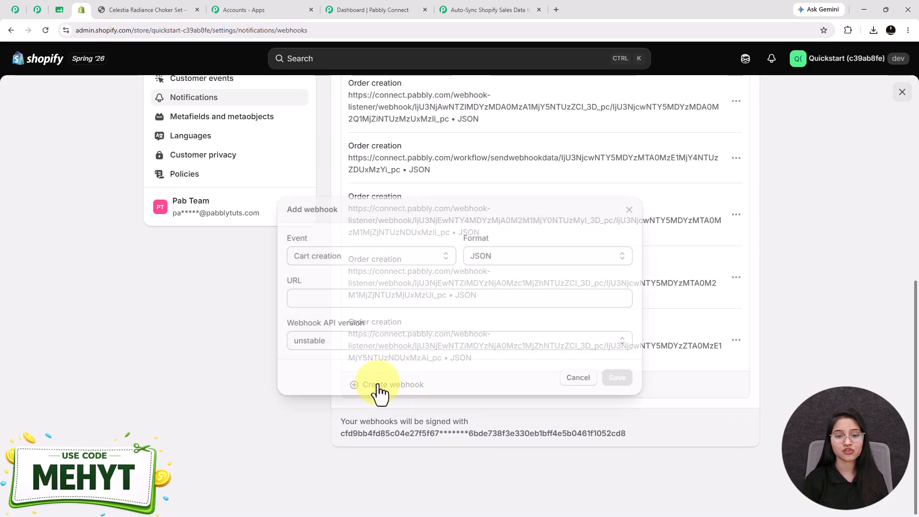
click(366, 252)
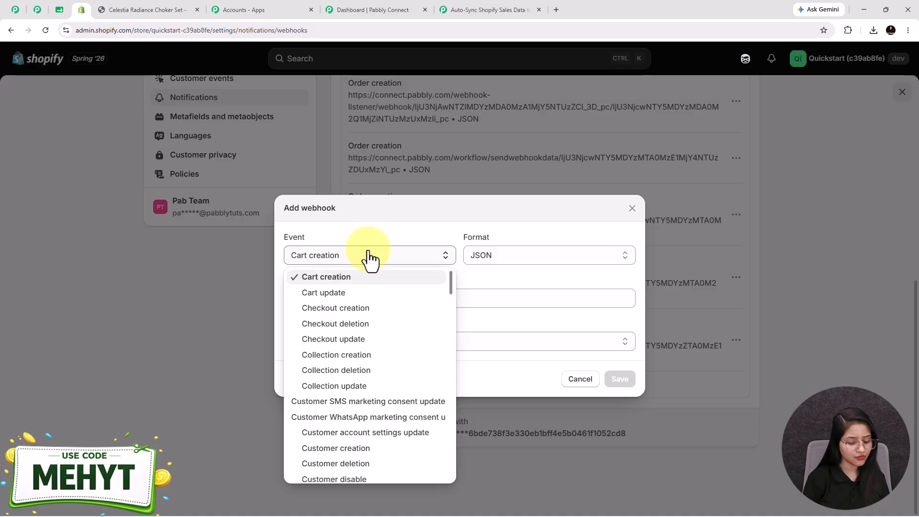
key(o)
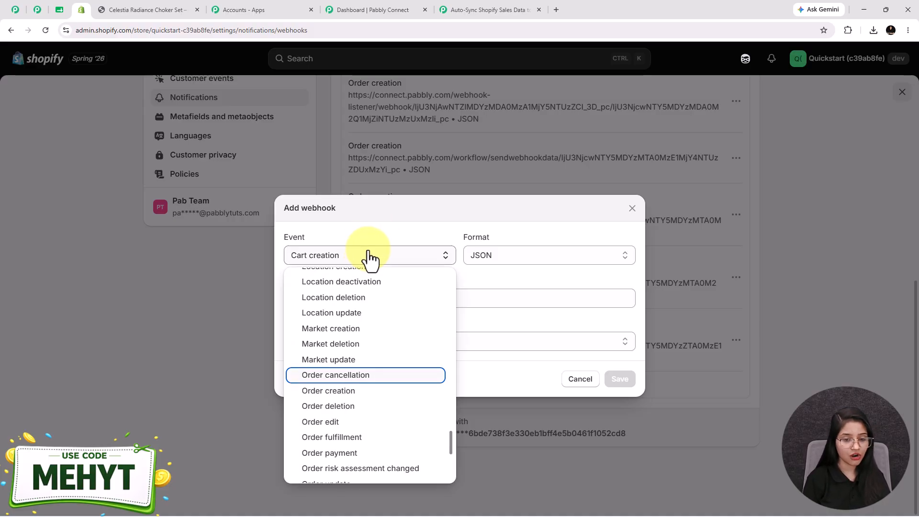
click(369, 392)
click(498, 257)
click(501, 279)
click(306, 299)
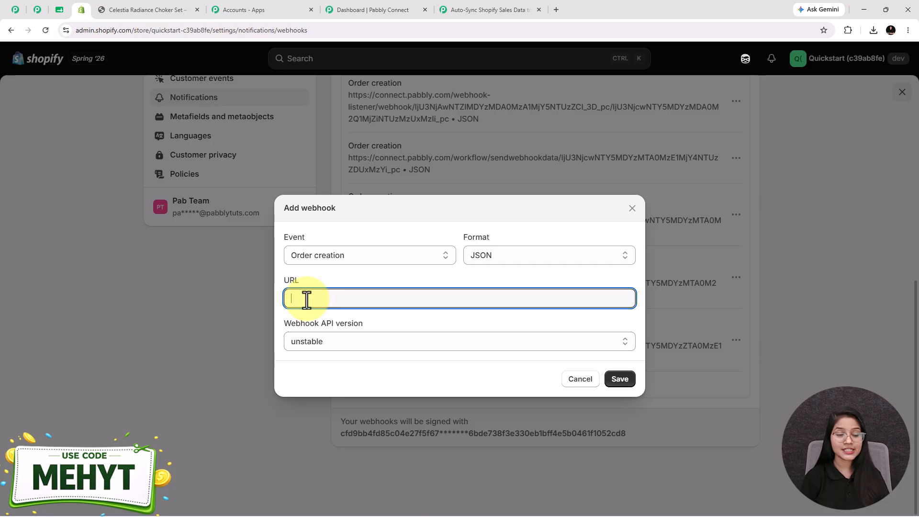
key(ctrl+v)
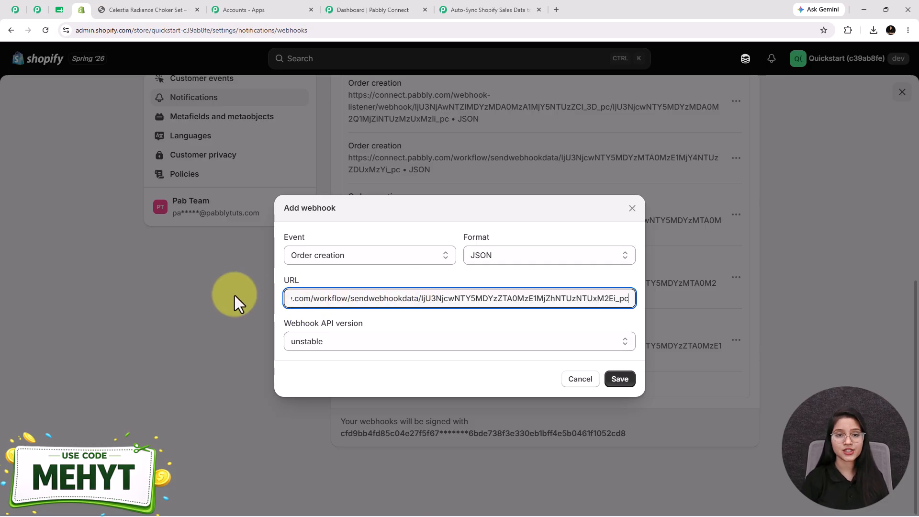
- Set the webhook API version to 2026-07 (Latest) and save the webhook
click(491, 10)
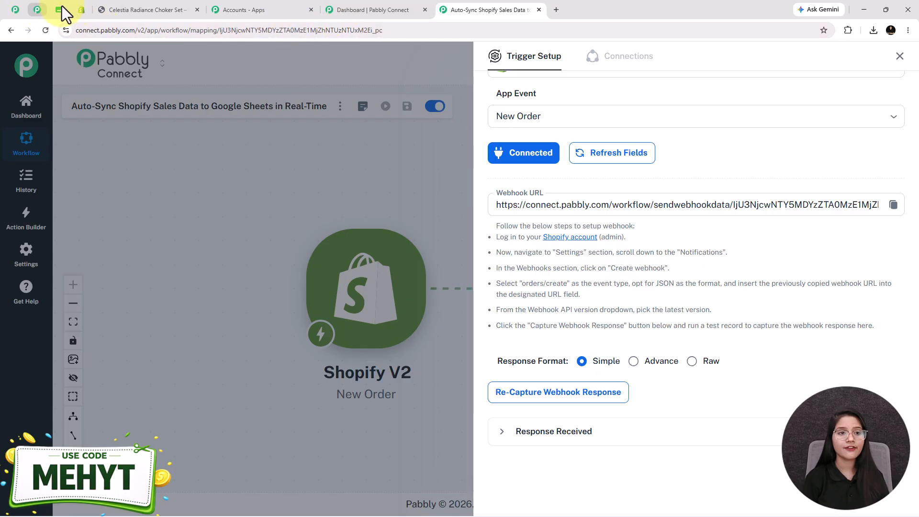
click(81, 9)
click(341, 344)
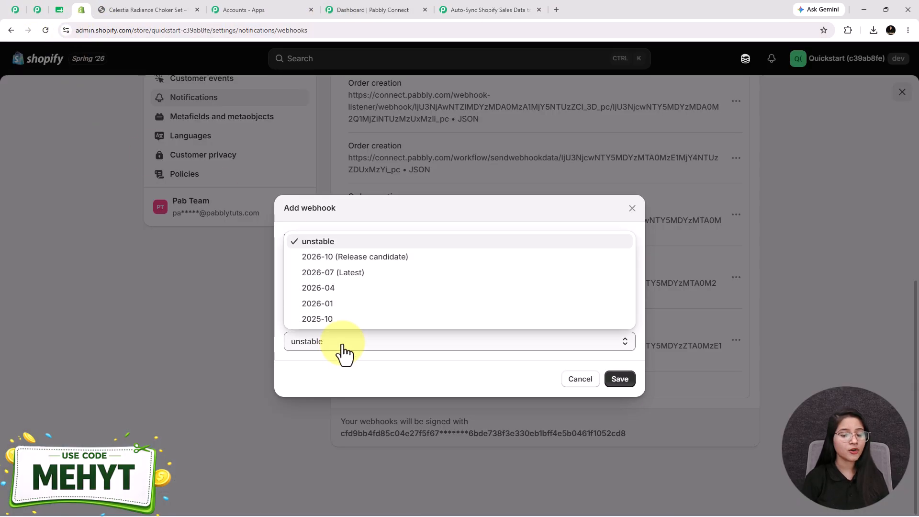
click(338, 274)
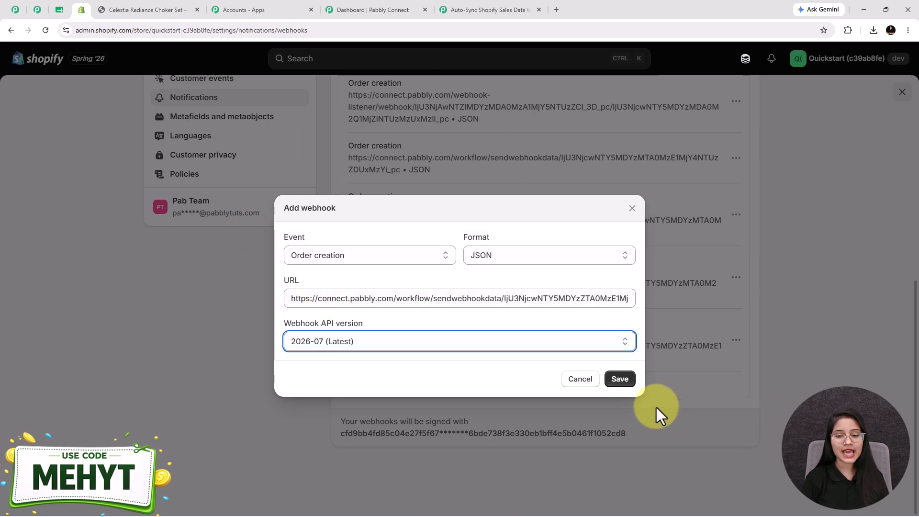
click(621, 381)
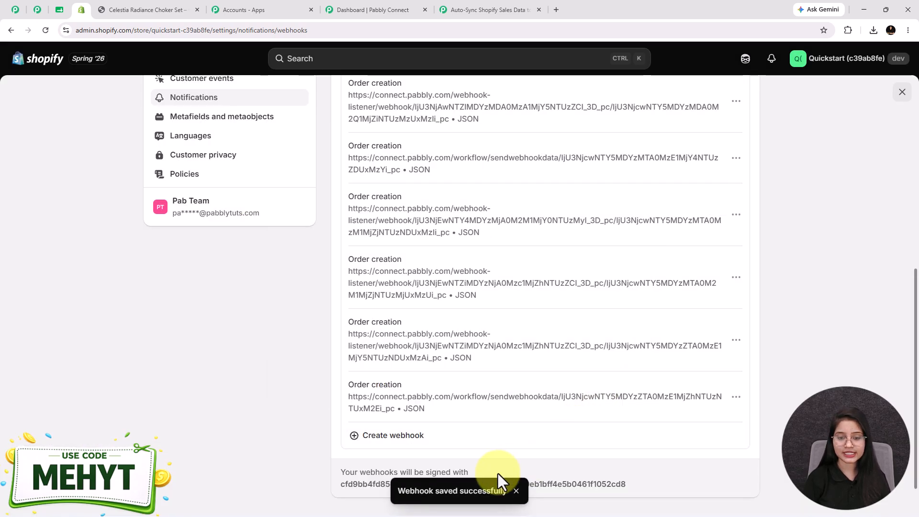
drag(397, 490, 530, 493)
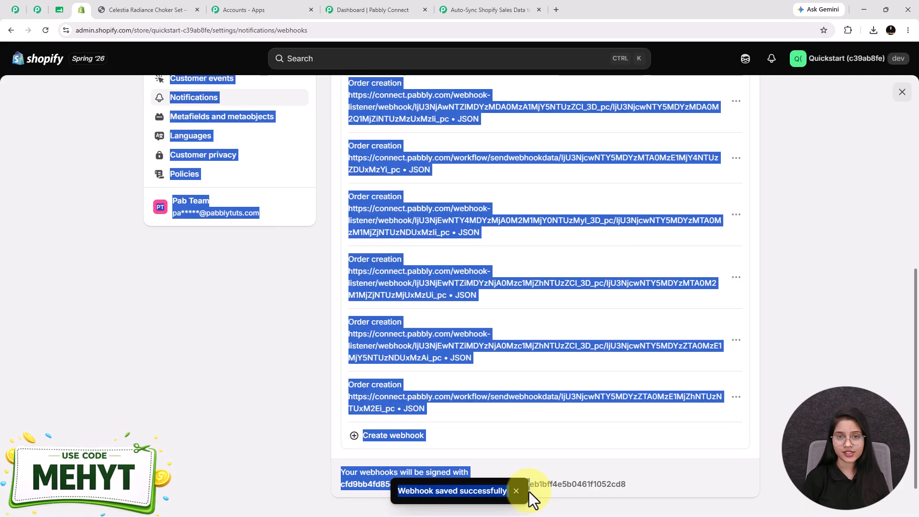
- Return to the Pabbly Connect workflow and re-capture the Shopify trigger's webhook response
click(487, 9)
click(554, 398)
click(507, 326)
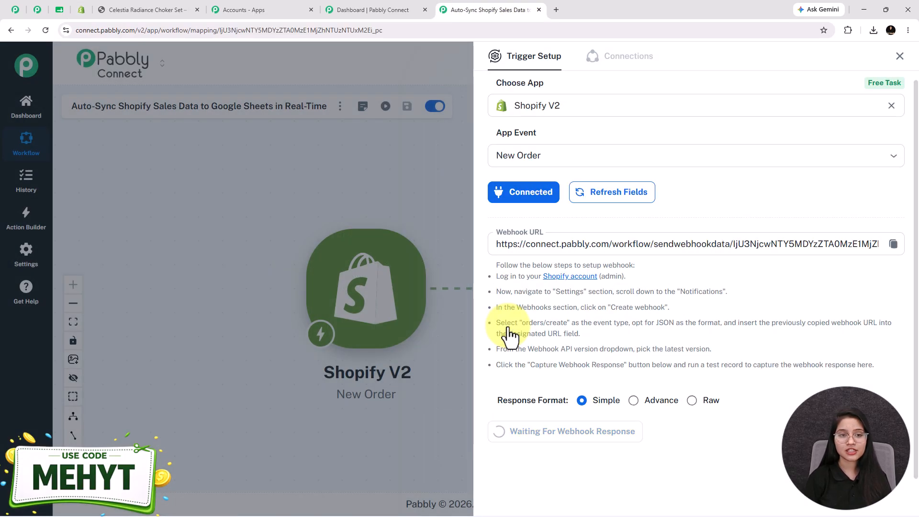
- View the online store from the Shopify admin and start buying one Butterfly Necklace
click(81, 9)
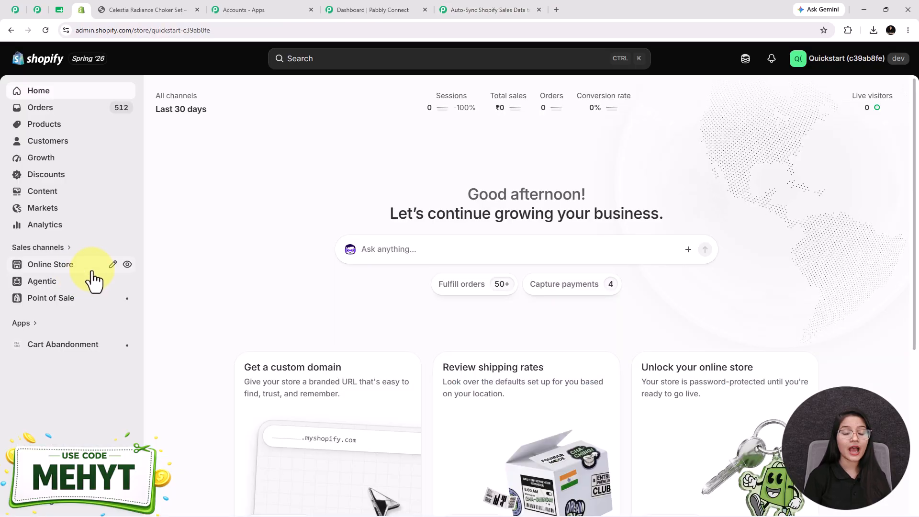
click(127, 277)
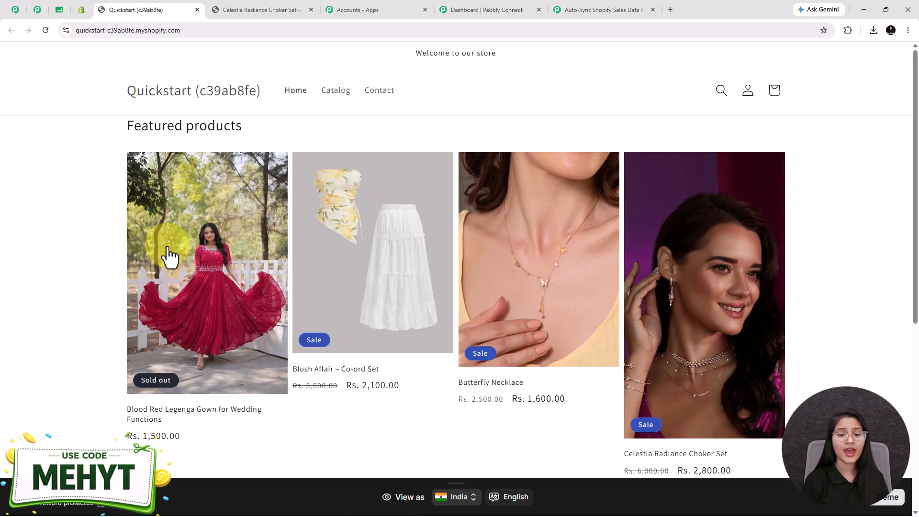
scroll(244, 231, down, 1)
scroll(519, 263, down, 2)
scroll(519, 262, up, 2)
click(541, 269)
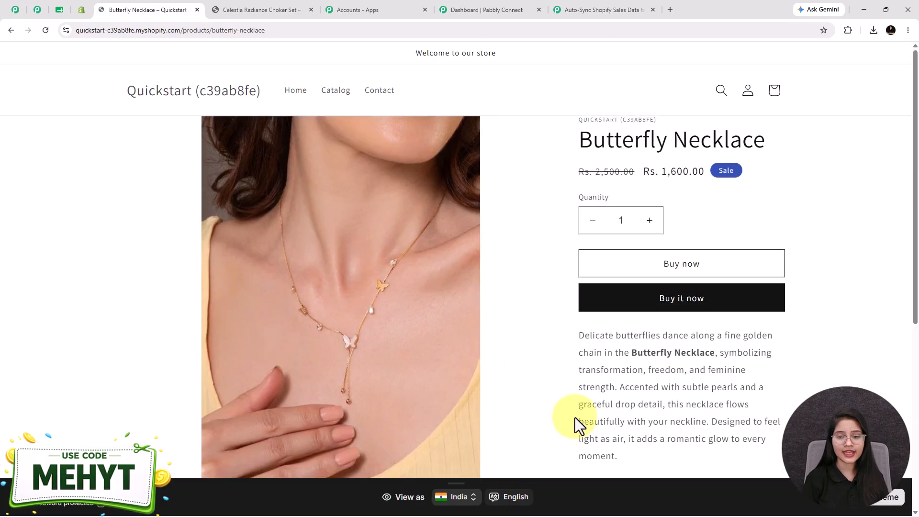
click(681, 307)
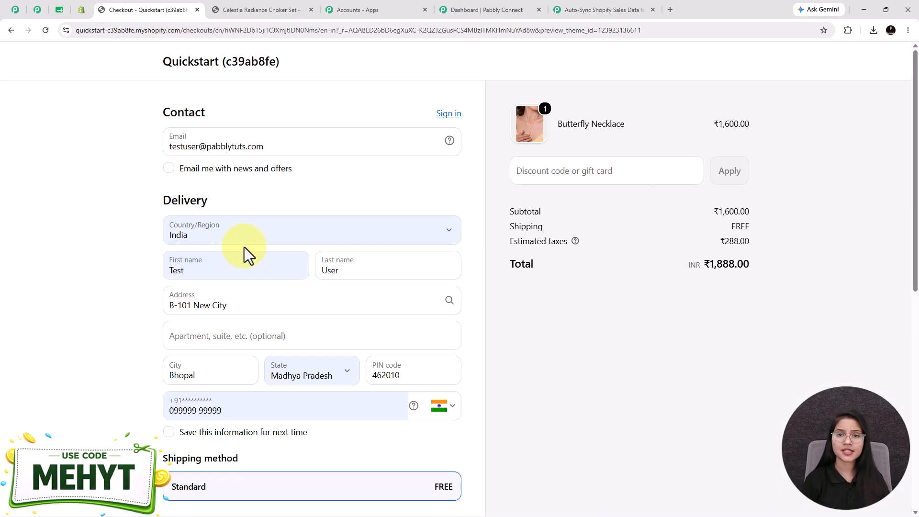
- Review the checkout's contact, delivery and payment details and place the Butterfly Necklace test order
scroll(244, 247, down, 7)
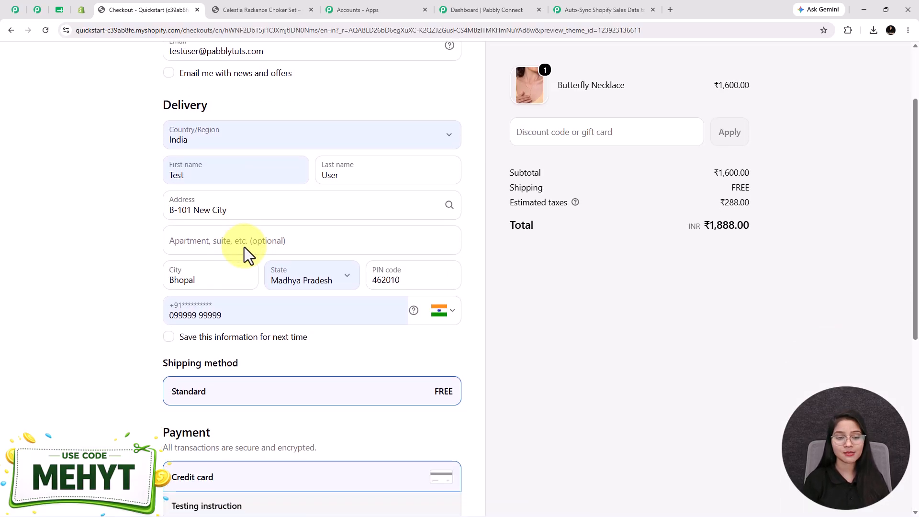
scroll(309, 207, down, 2)
click(296, 424)
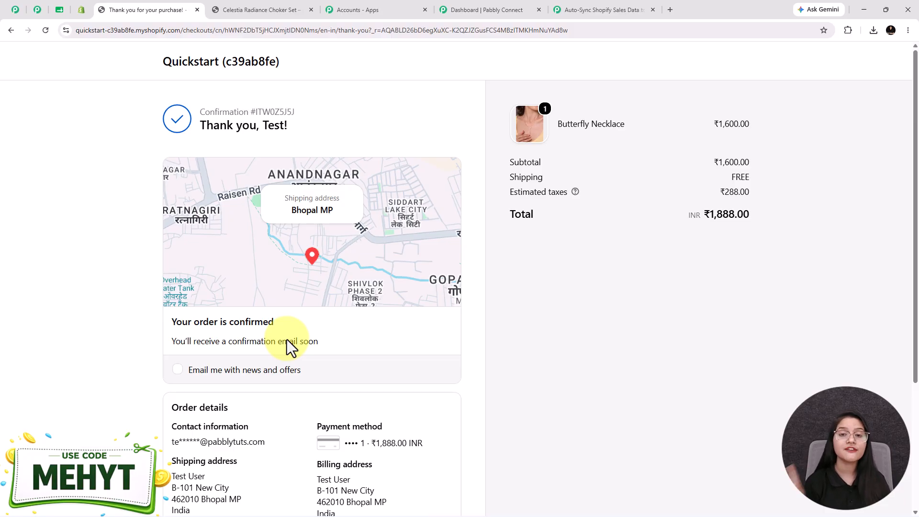
- Examine the captured order data in the Pabbly Connect trigger response and compare it with the store's order confirmation
click(579, 8)
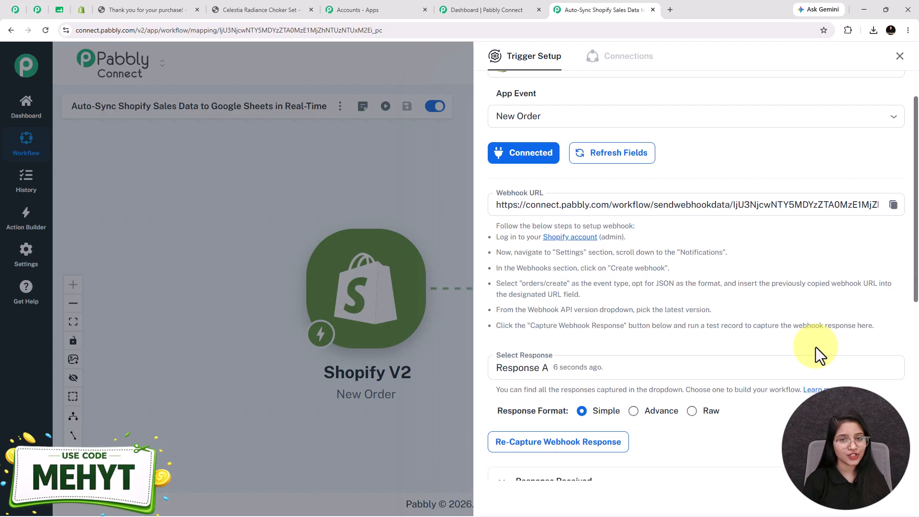
scroll(816, 347, down, 6)
scroll(817, 345, down, 15)
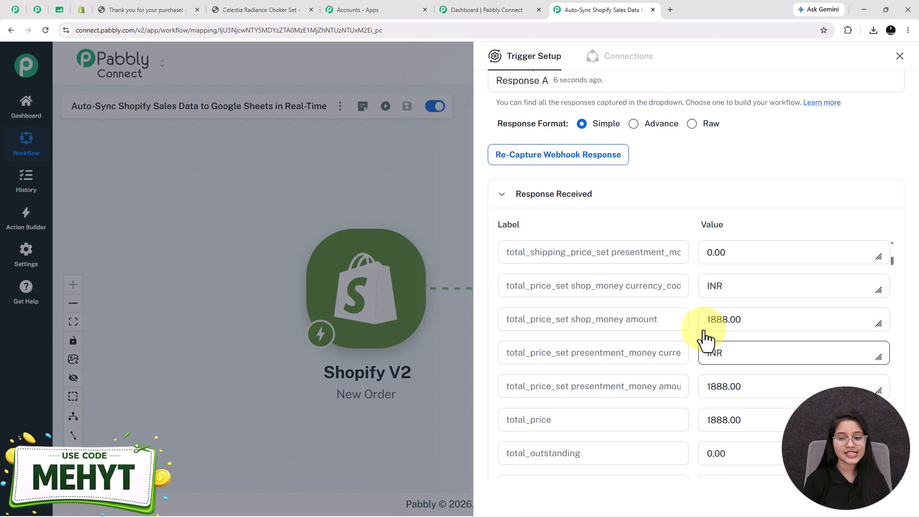
scroll(675, 327, down, 10)
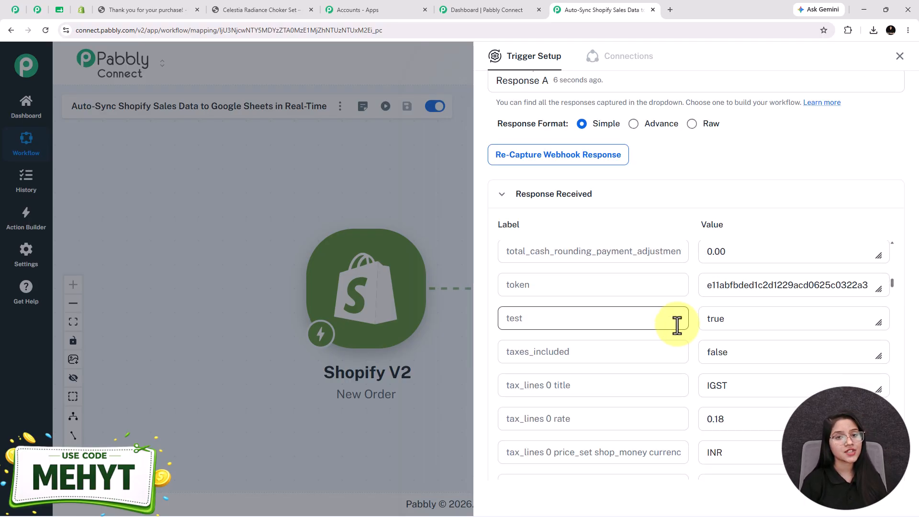
scroll(676, 326, down, 10)
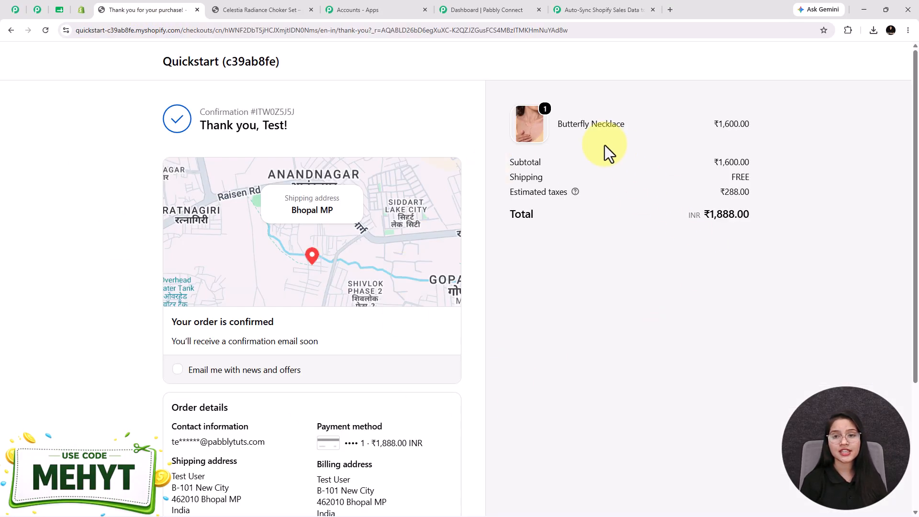
click(614, 11)
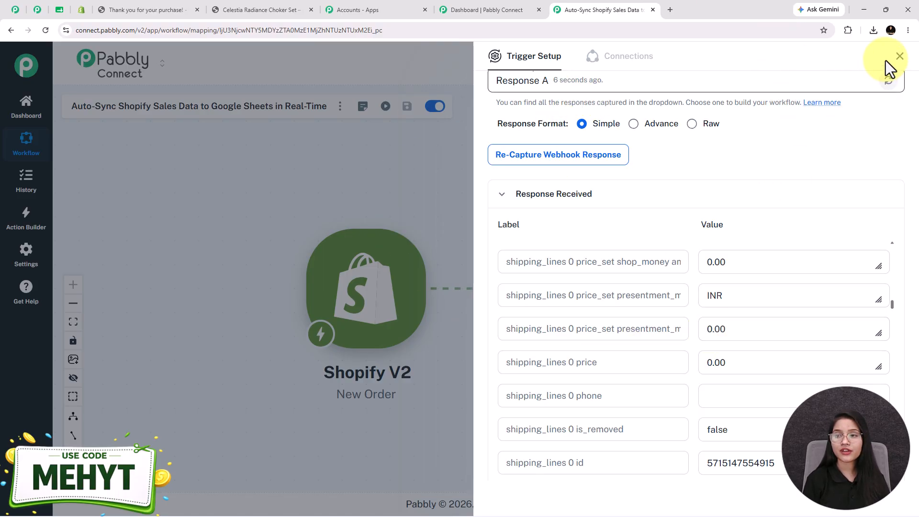
- Open the Google Sheets Add New Row action and connect it through a new connection authorised by signing in with Google
click(899, 56)
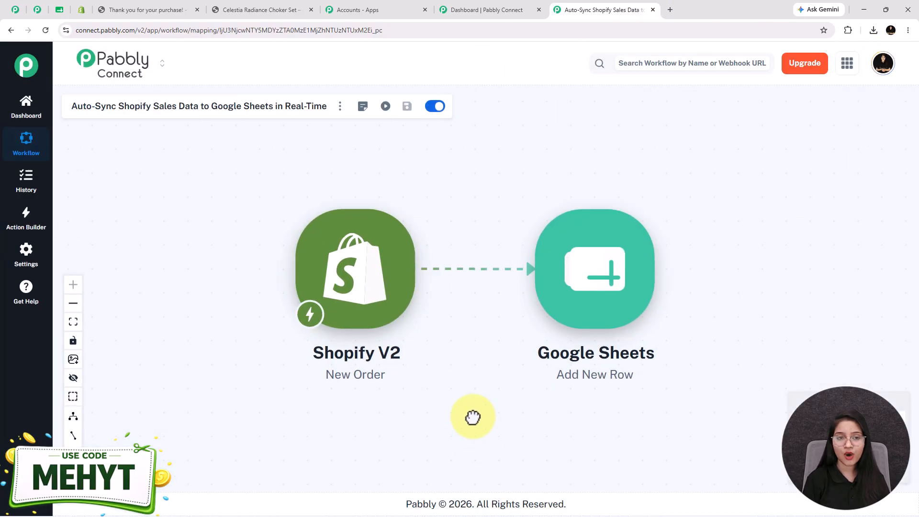
click(605, 314)
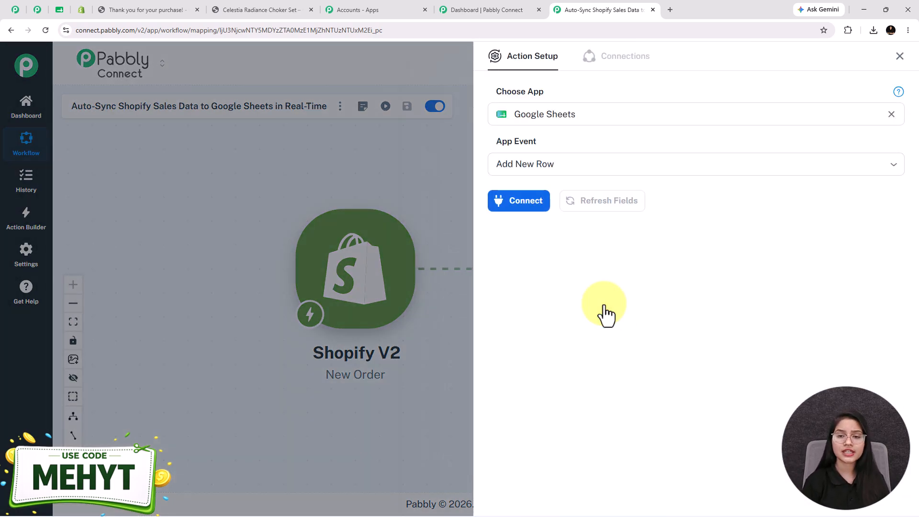
click(524, 206)
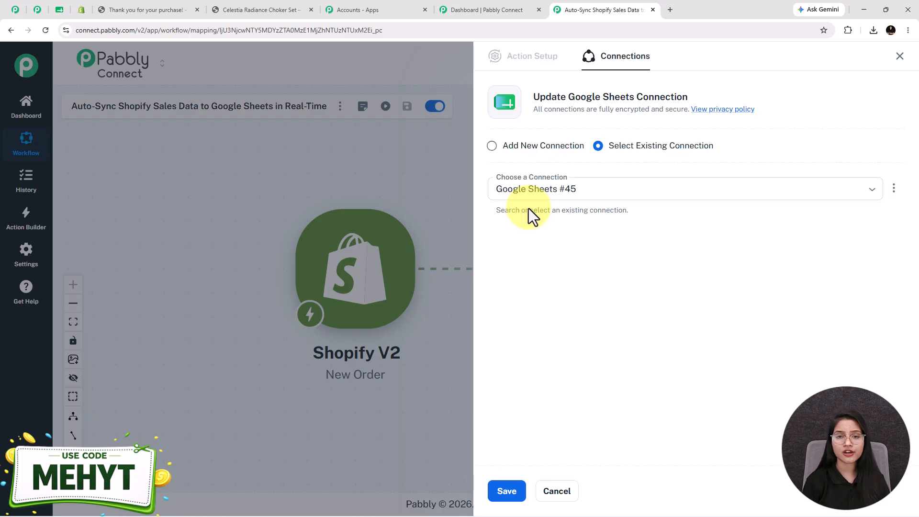
click(493, 147)
click(572, 270)
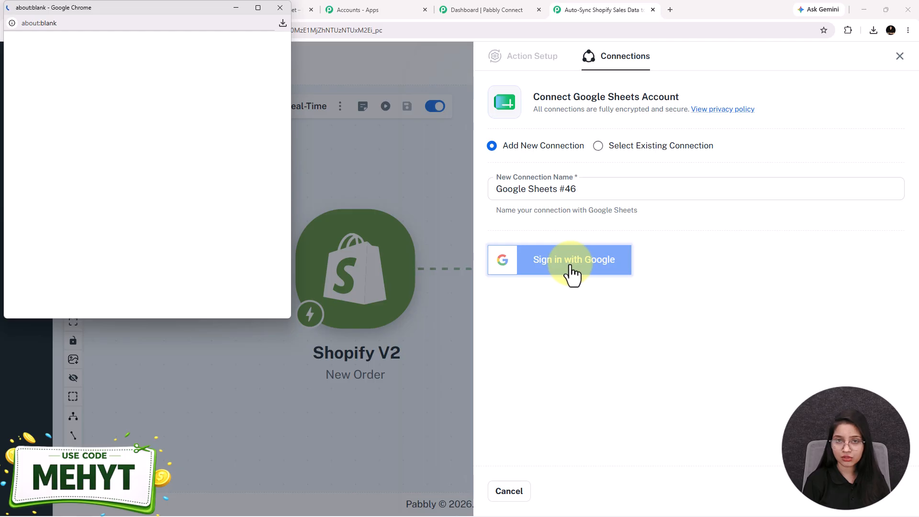
scroll(144, 192, down, 5)
click(195, 263)
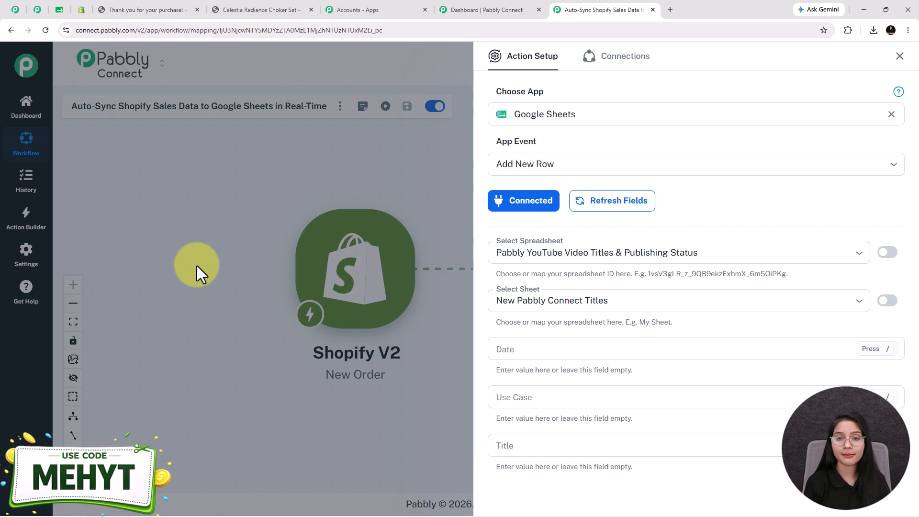
- Select the "shopify order details" spreadsheet with Sheet1 as the destination for new rows
scroll(592, 249, down, 1)
click(565, 199)
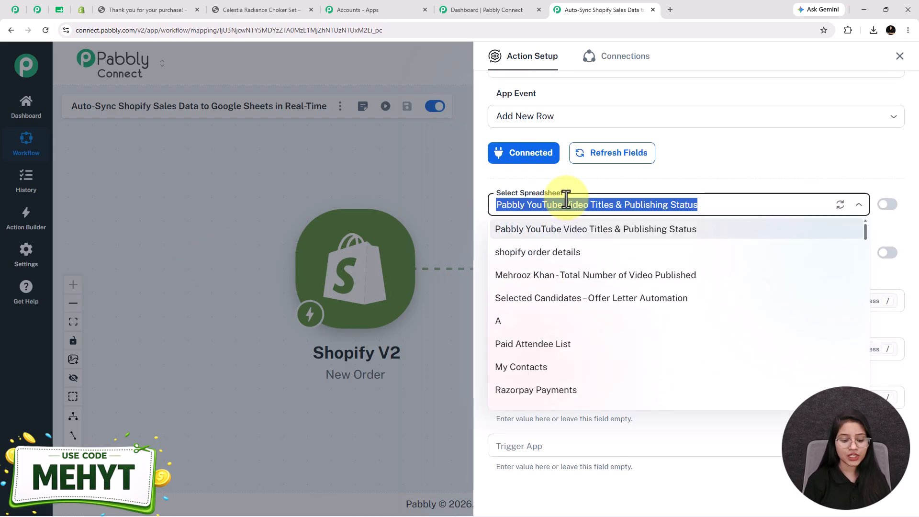
text(s)
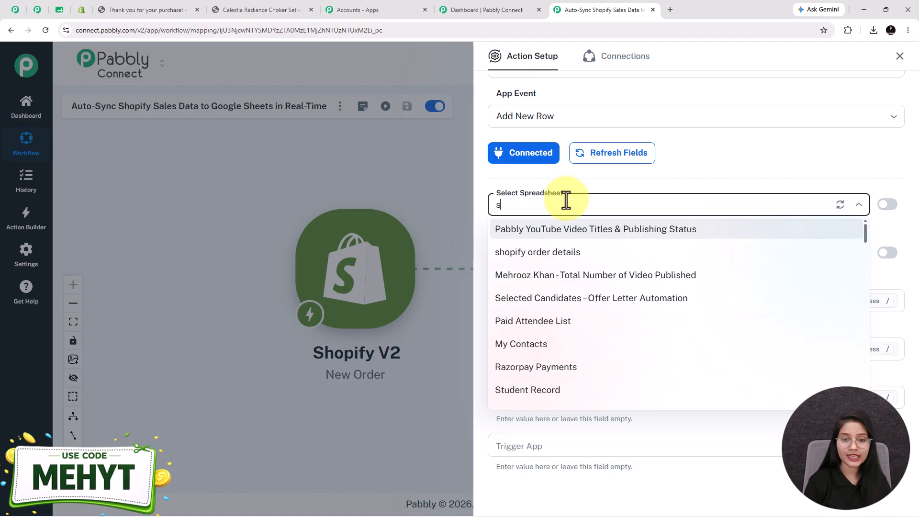
click(544, 252)
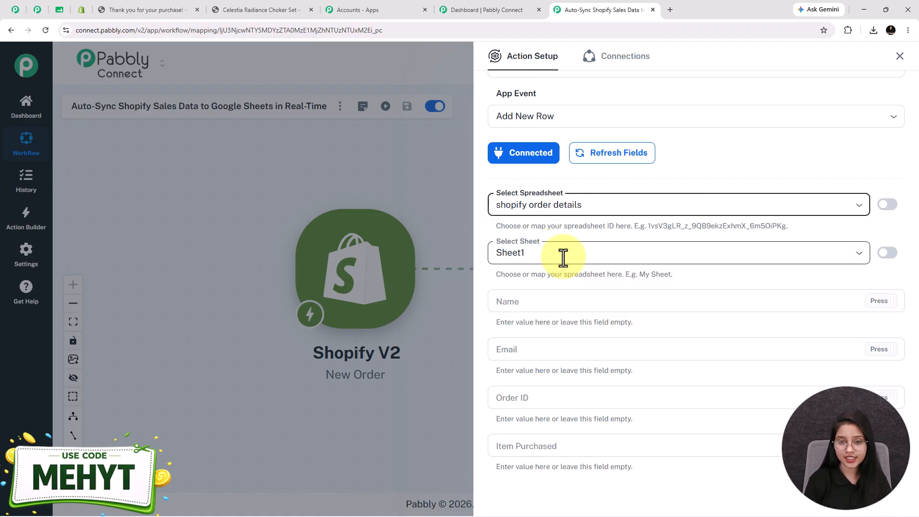
scroll(526, 201, down, 1)
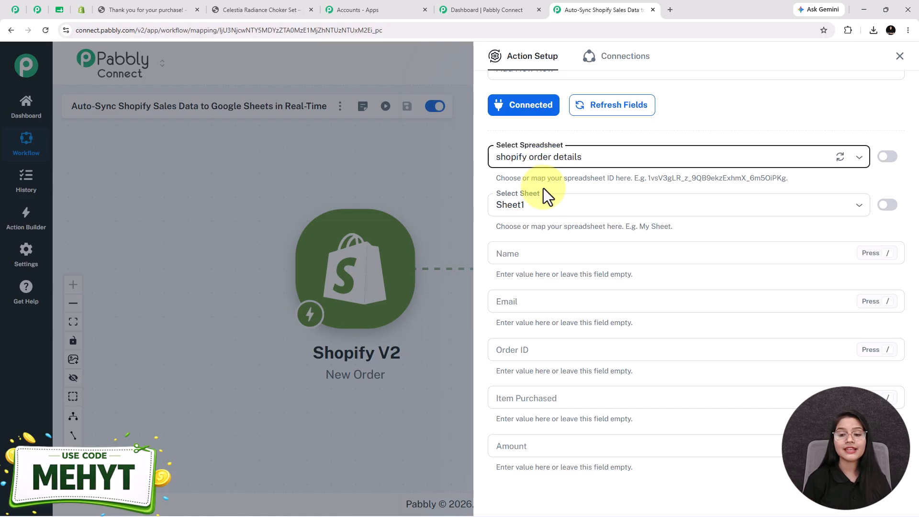
- Compare the column headings in the shopify order details spreadsheet with the mapping fields of the Add New Row action
click(64, 4)
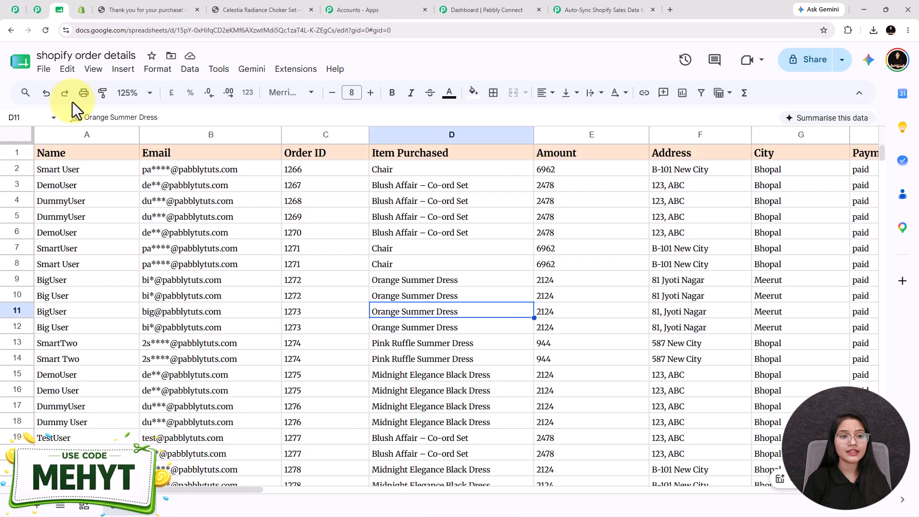
click(590, 6)
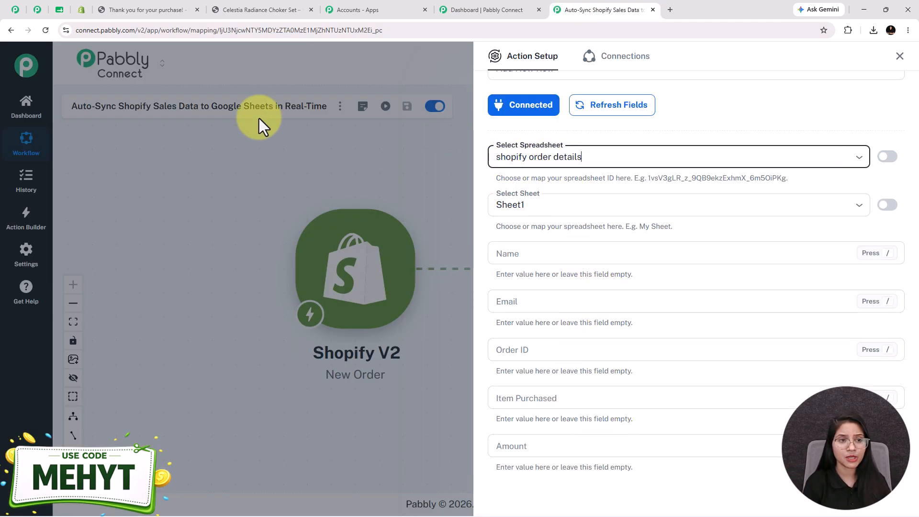
click(59, 10)
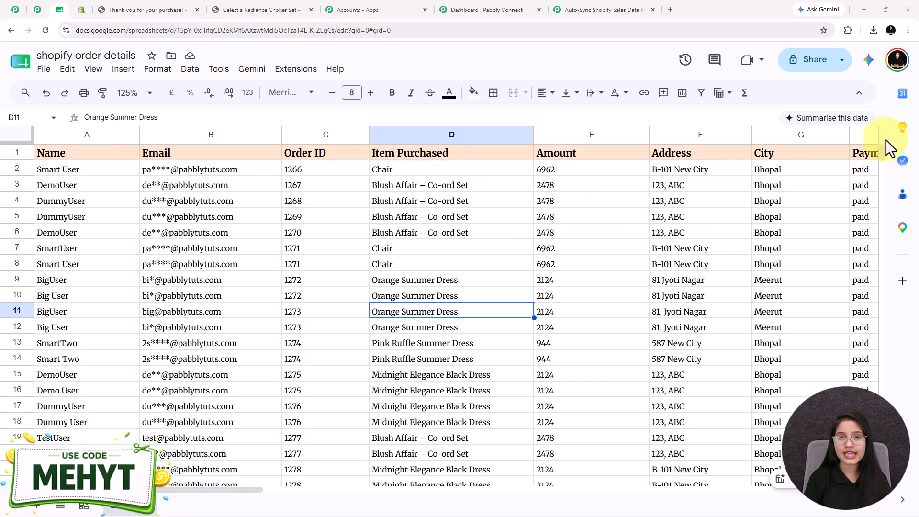
click(597, 10)
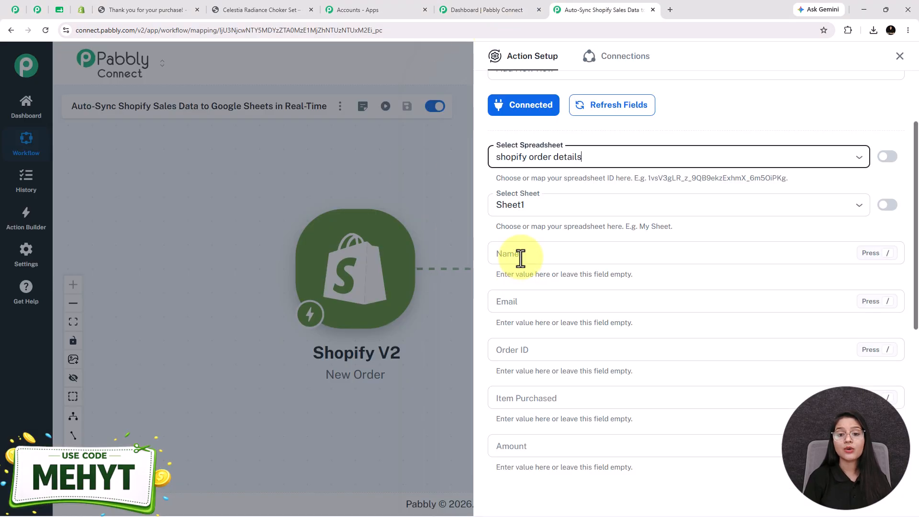
- Map the Name field to the Shopify order's shipping_address name, searching the trigger data for "tes"
scroll(520, 229, down, 2)
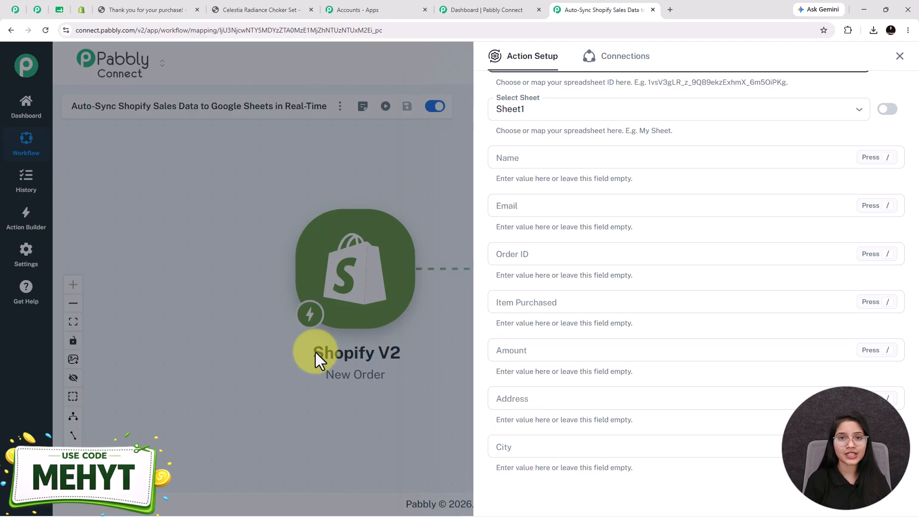
click(509, 158)
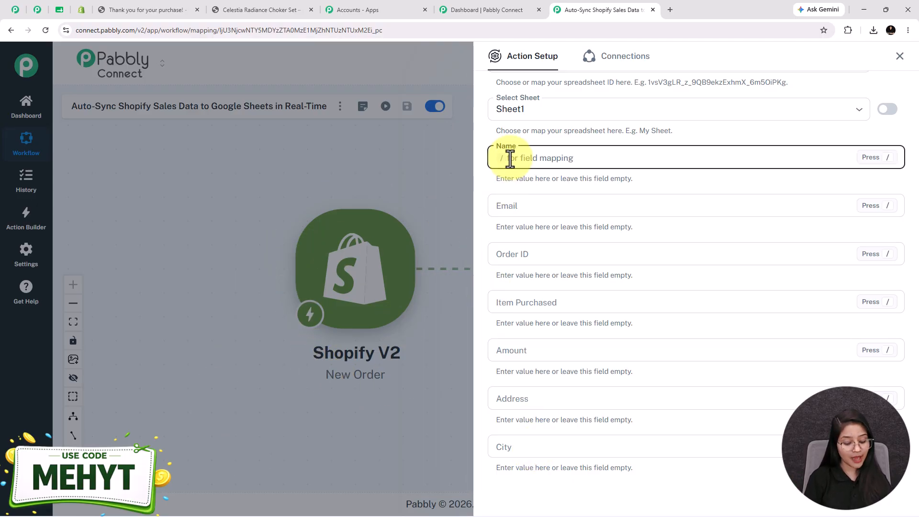
text(/)
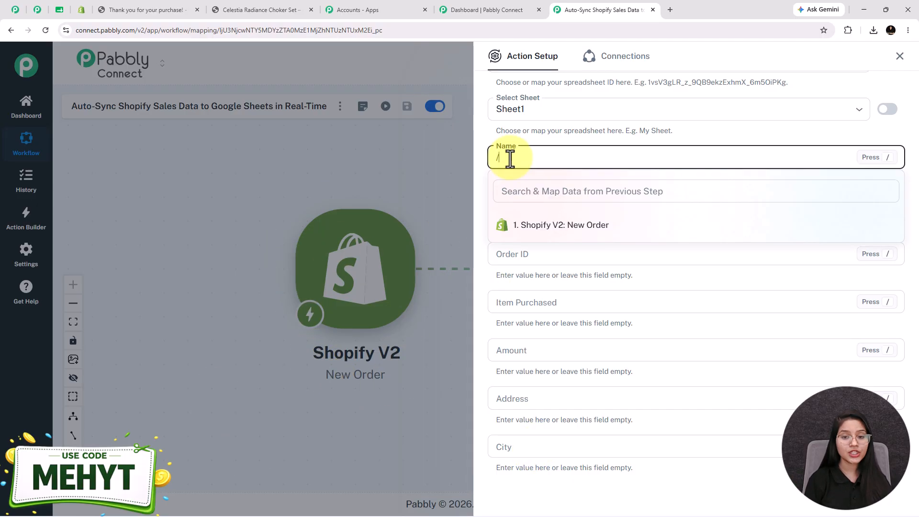
click(544, 231)
scroll(562, 289, down, 1)
scroll(563, 293, down, 6)
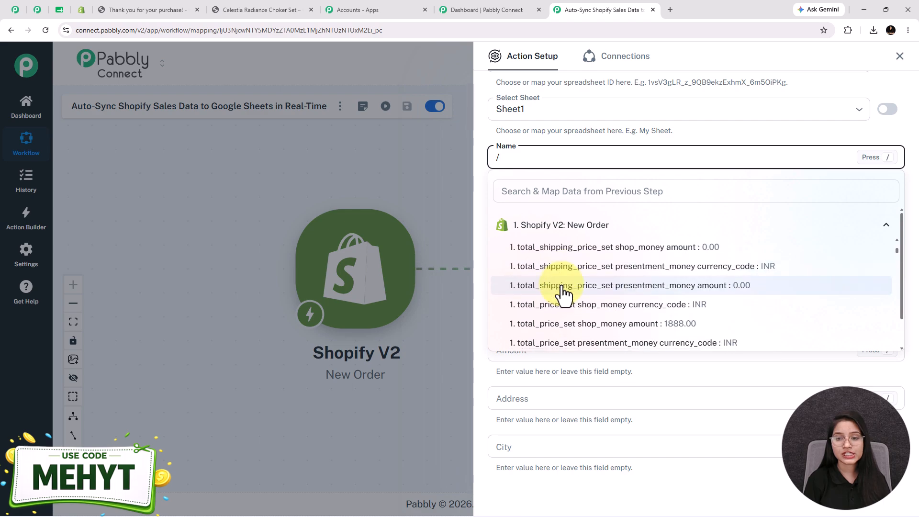
scroll(563, 293, down, 8)
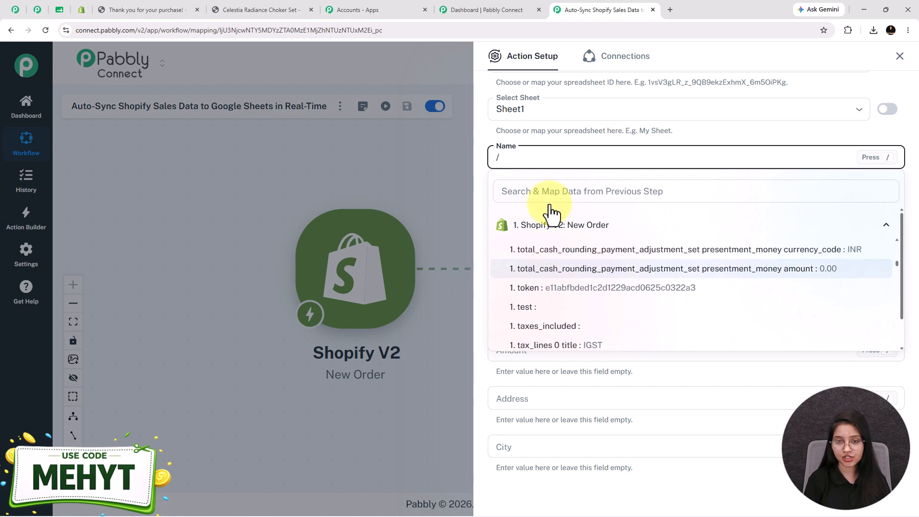
scroll(570, 328, down, 5)
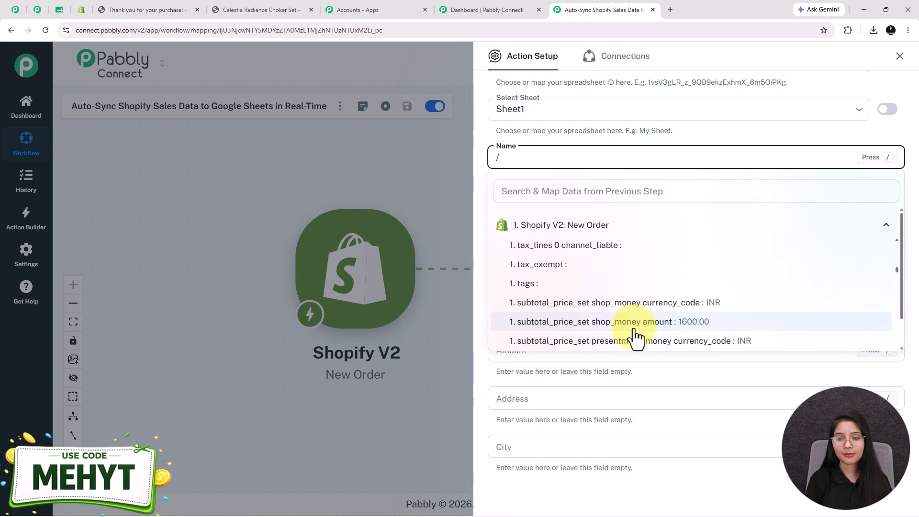
click(546, 191)
text(tes)
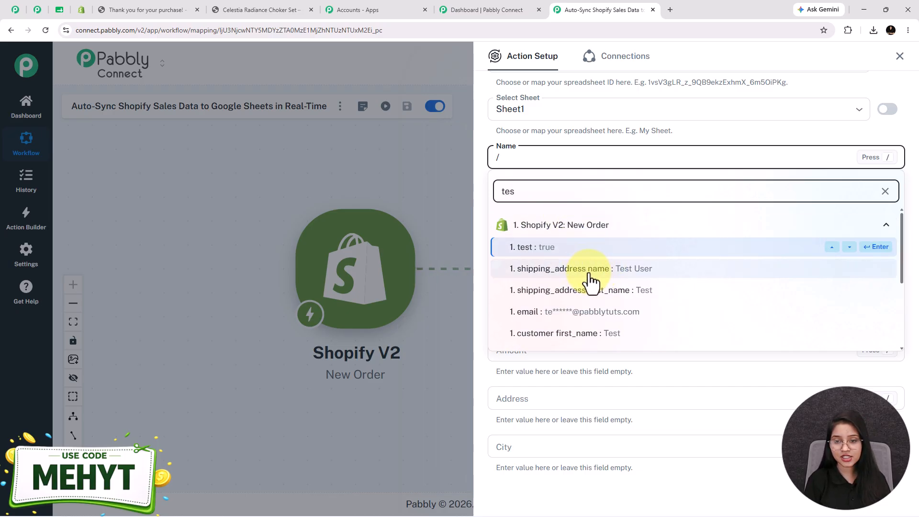
click(589, 274)
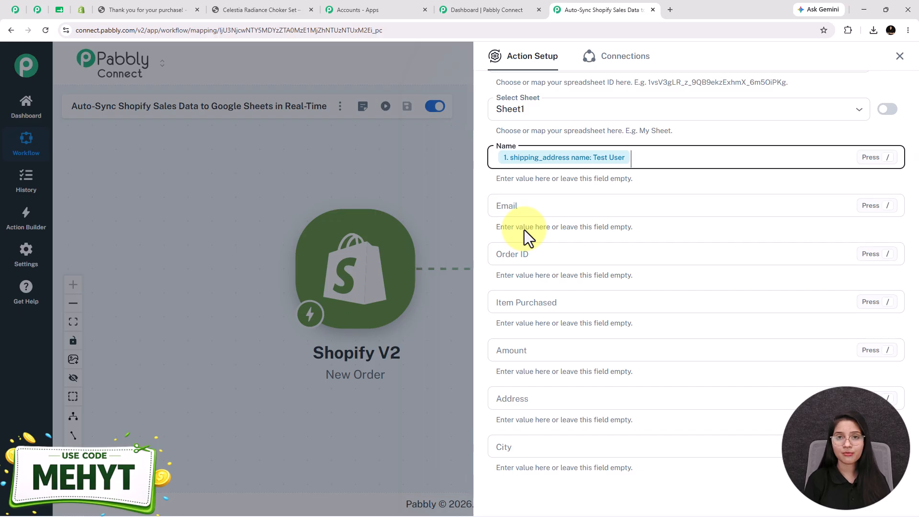
- Map the Email field to the Shopify email value and the Order ID field to order_number
click(523, 207)
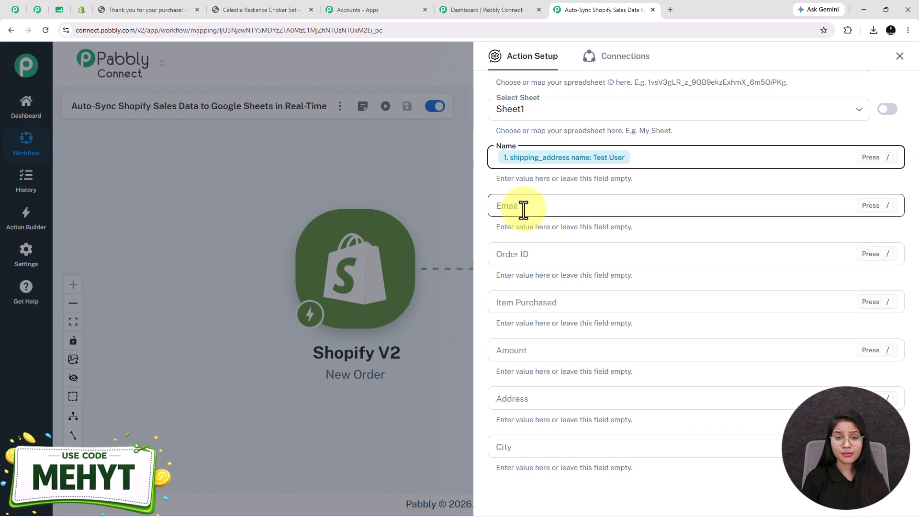
text(/@)
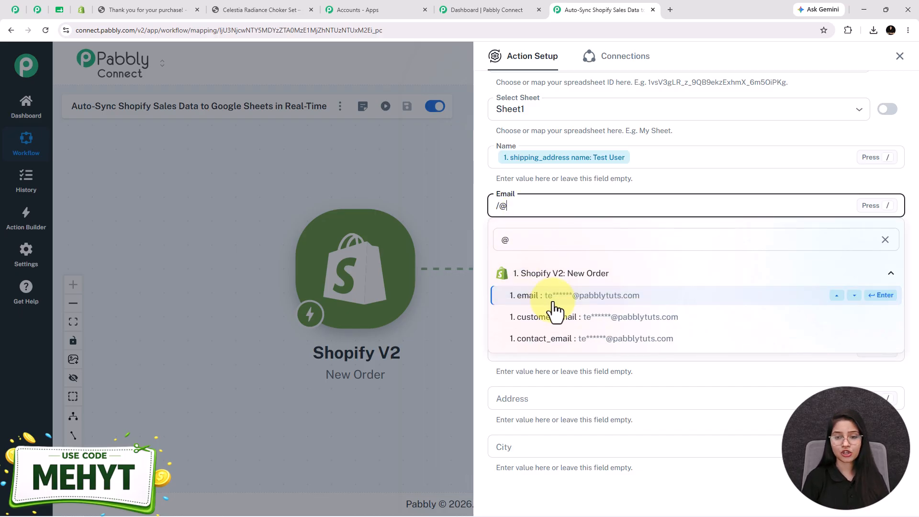
click(550, 297)
click(544, 259)
text(/orde)
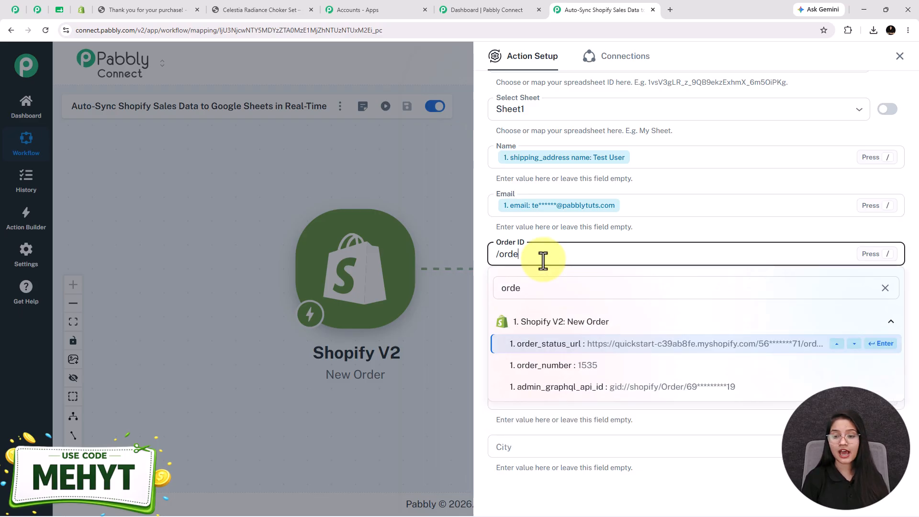
click(581, 366)
- Map Item Purchased to the Shopify line_items 0 title and Amount to total_price
click(544, 307)
text(/butt)
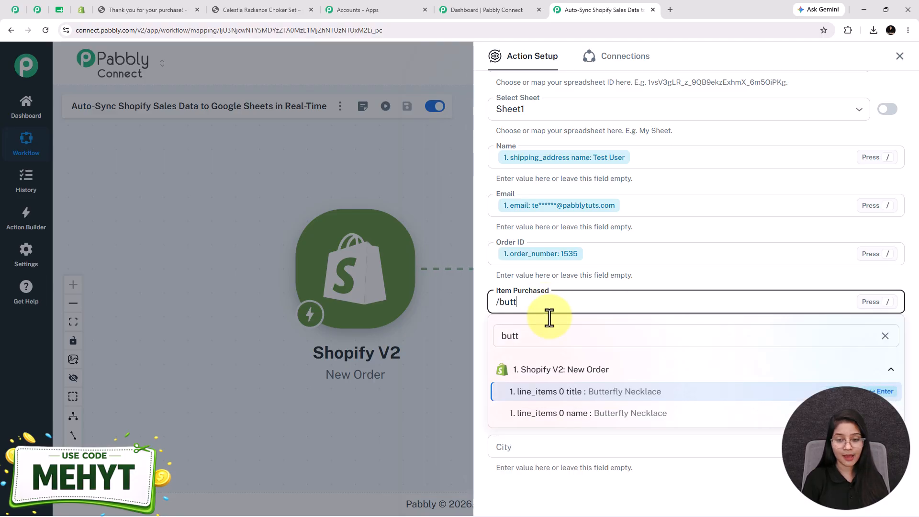
click(595, 392)
key(Tab)
text(/)
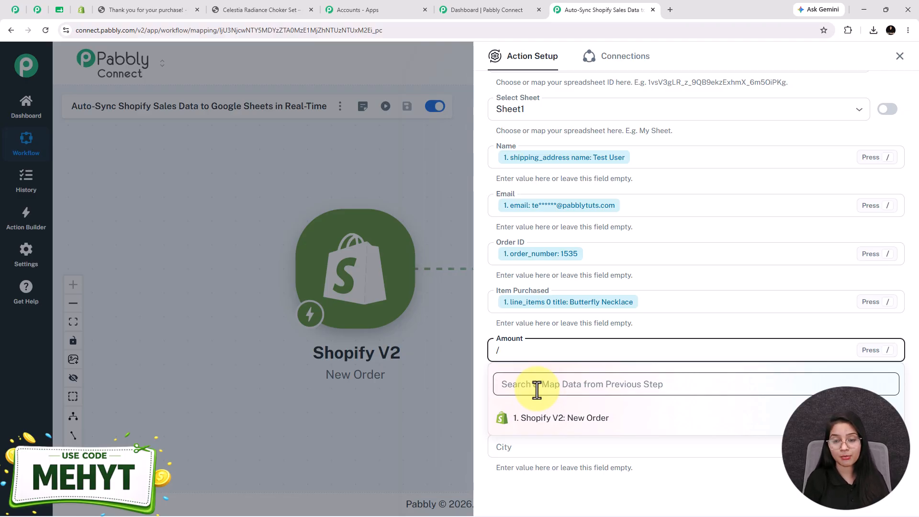
text(total)
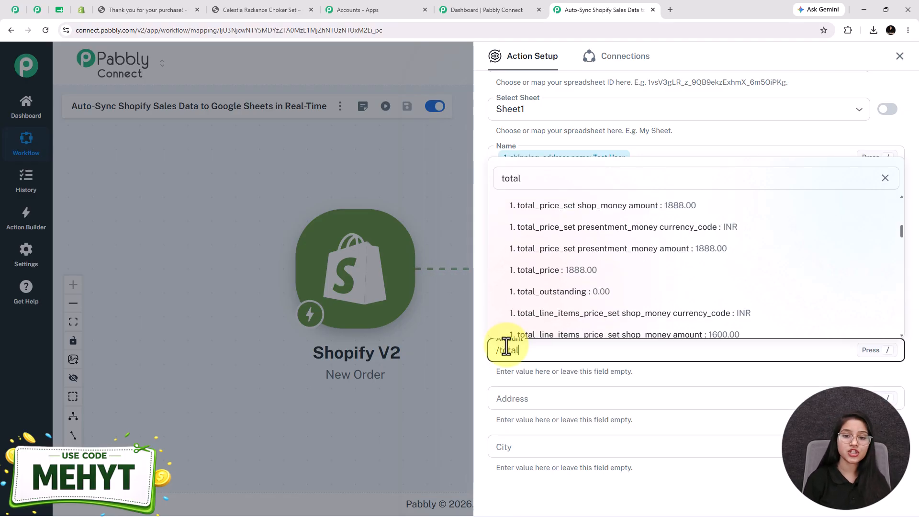
click(555, 270)
- Map the Address field to shipping_address address1 and the City field to shipping_address city
scroll(531, 369, down, 1)
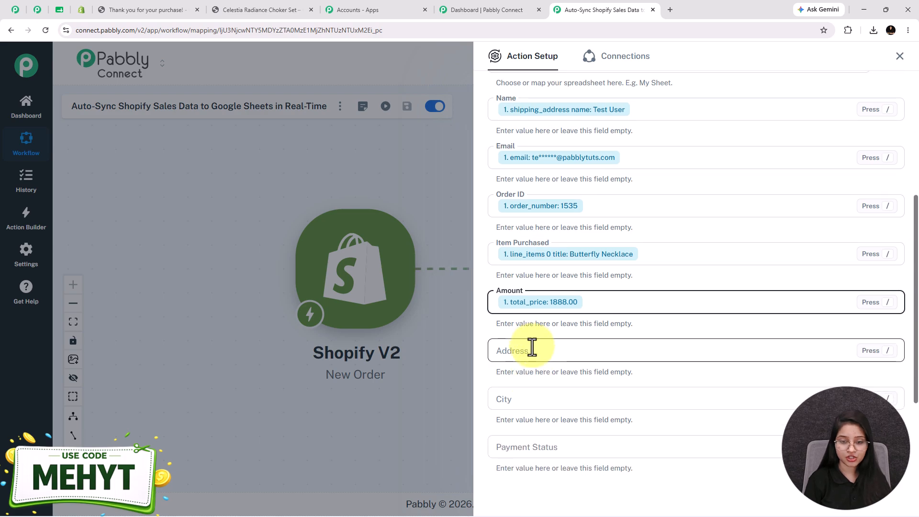
click(533, 349)
text(/b-10)
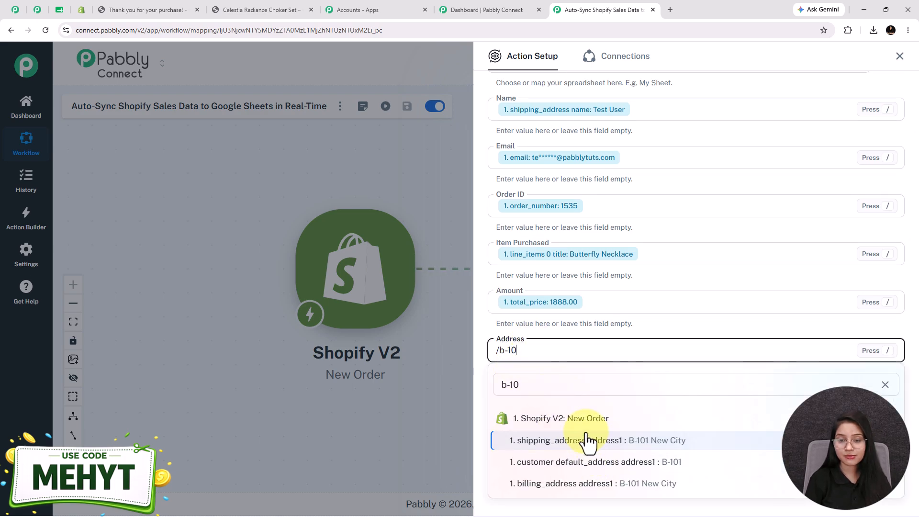
click(586, 440)
scroll(551, 383, down, 3)
click(520, 259)
text(/bhop)
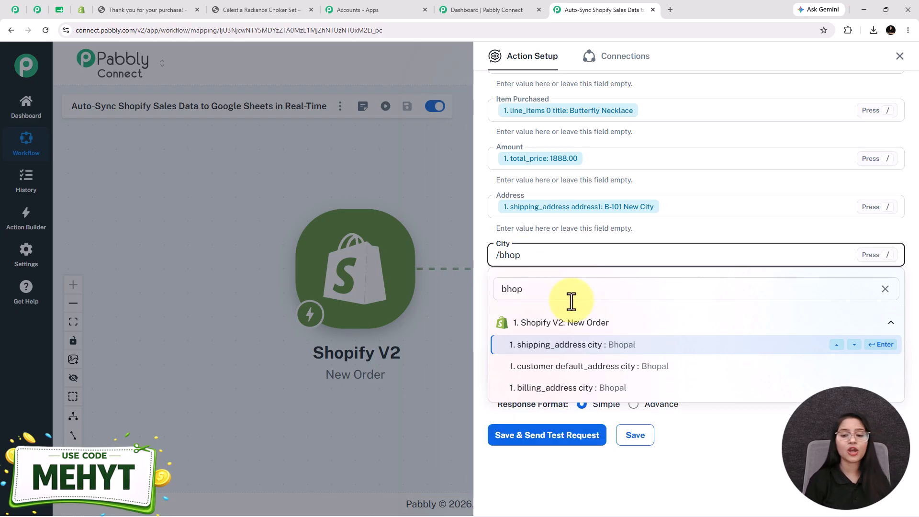
click(594, 350)
- Map the Payment Status field to the Shopify order's financial_status
click(548, 306)
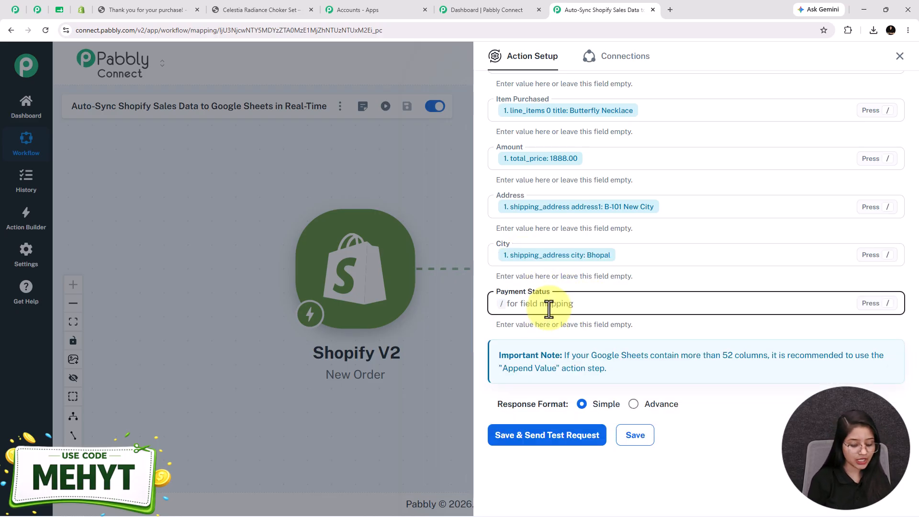
text(/paid)
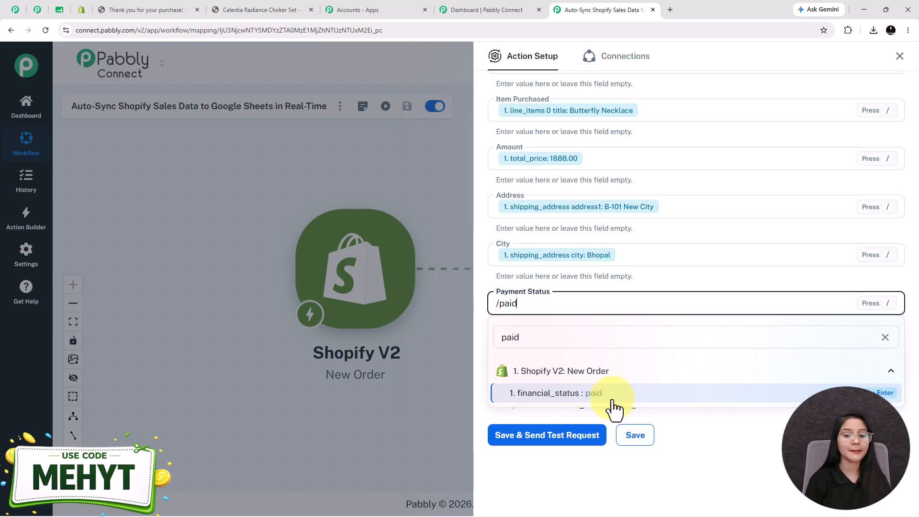
click(598, 393)
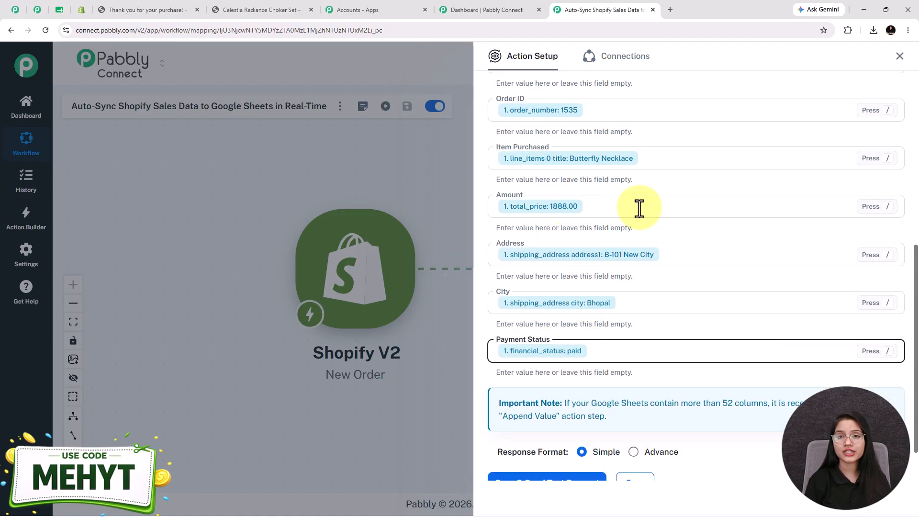
- Save the Google Sheets action with a test request and check the shopify order details spreadsheet for the new order row
scroll(613, 393, down, 2)
click(546, 442)
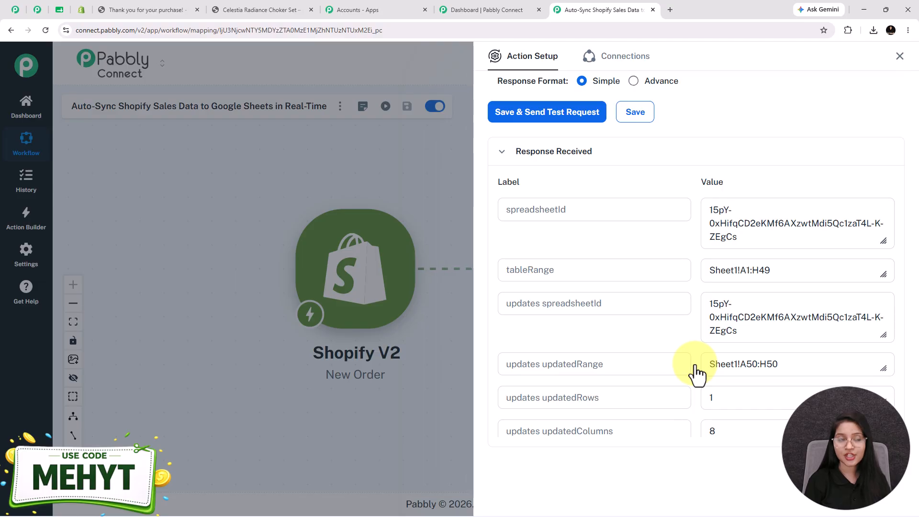
click(58, 13)
scroll(304, 335, down, 10)
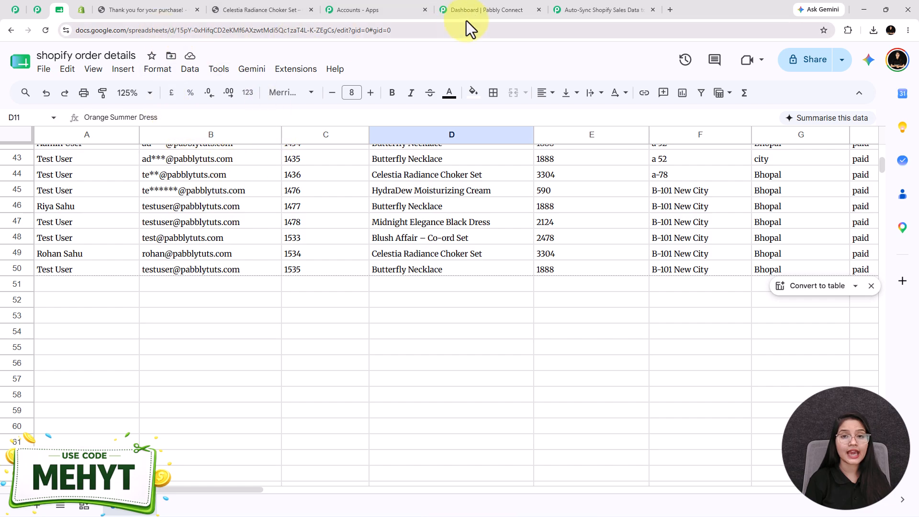
- Switch back to the Pabbly Connect workflow, save the Google Sheets Add New Row action with its mapped order fields, and close its setup
click(605, 8)
scroll(577, 212, up, 10)
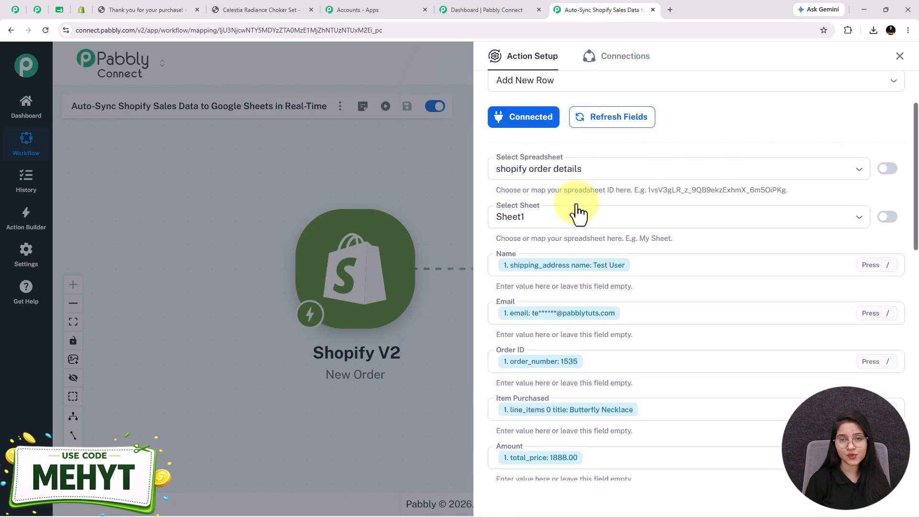
scroll(577, 213, down, 6)
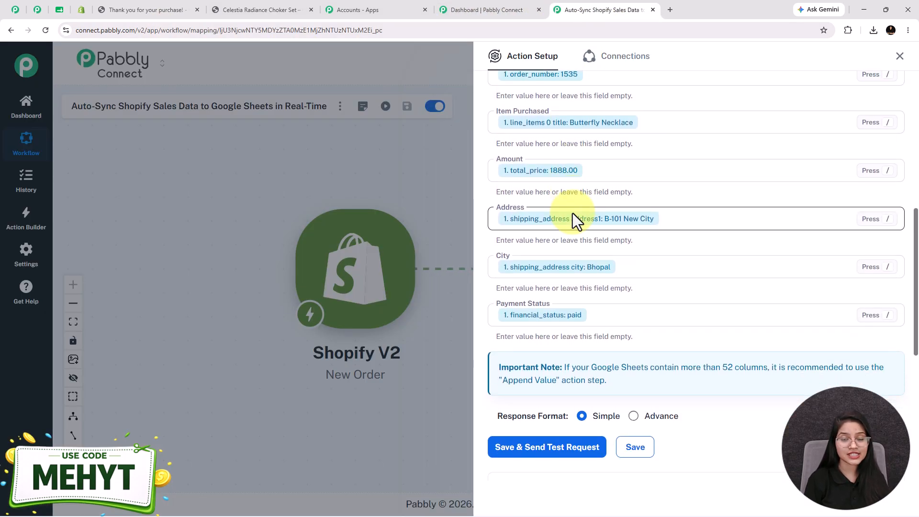
scroll(575, 215, down, 2)
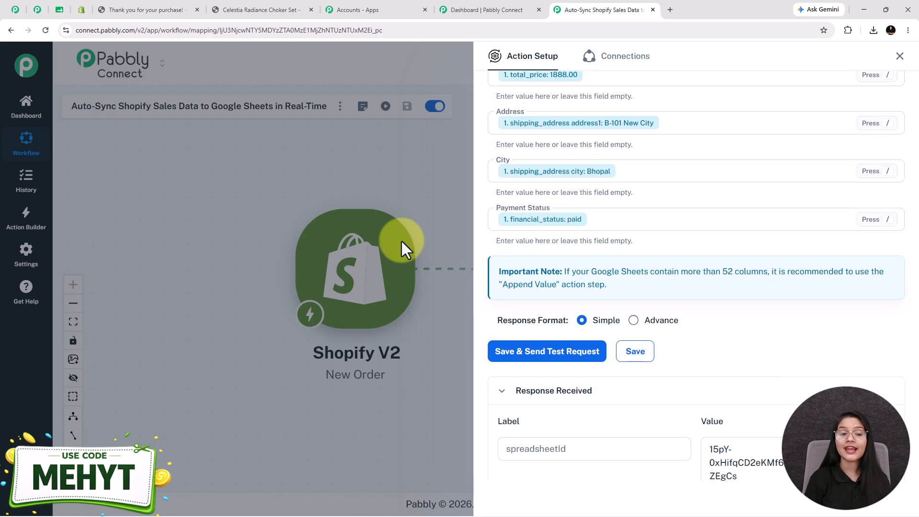
click(537, 362)
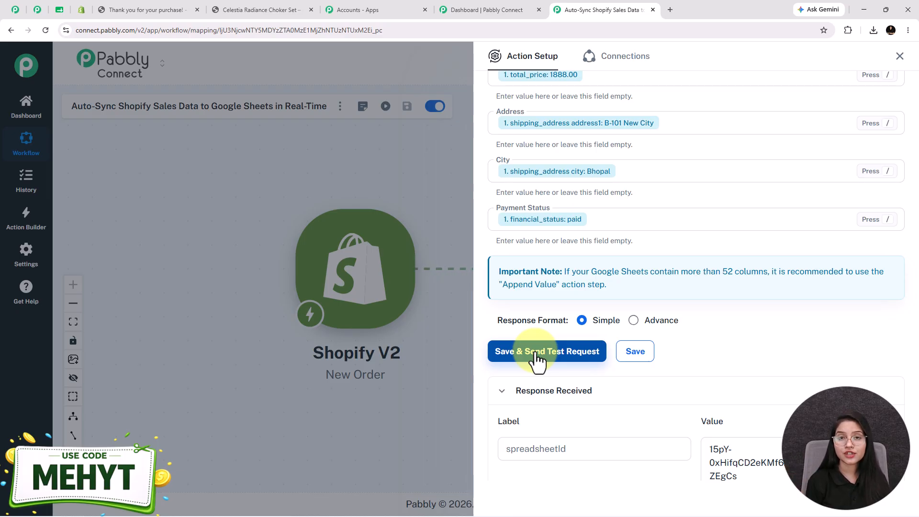
click(632, 362)
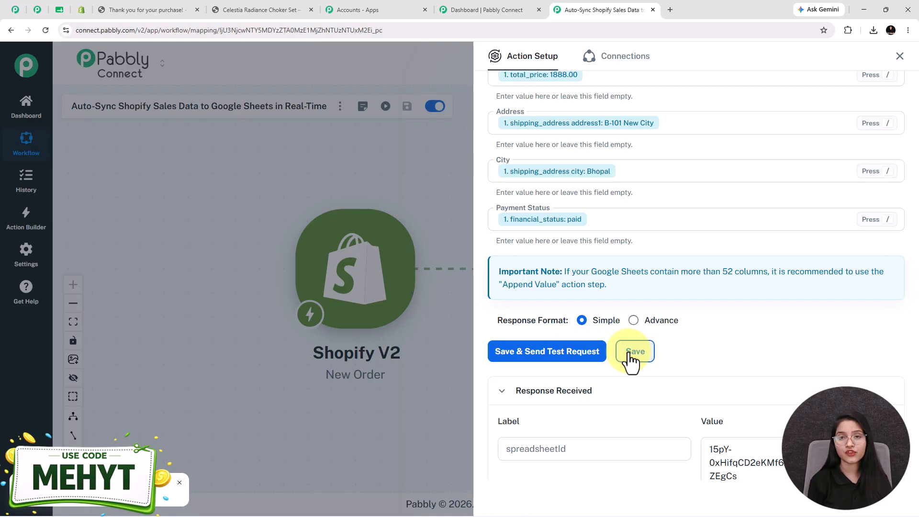
click(900, 57)
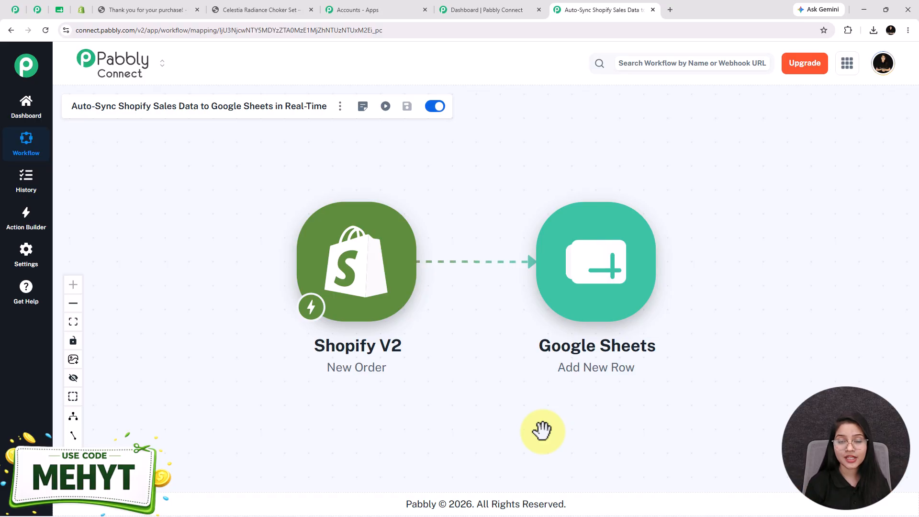
- Review the Shopify order confirmation, the shopify order details spreadsheet and the completed workflow, ending on the Pabbly Connect homepage
click(15, 10)
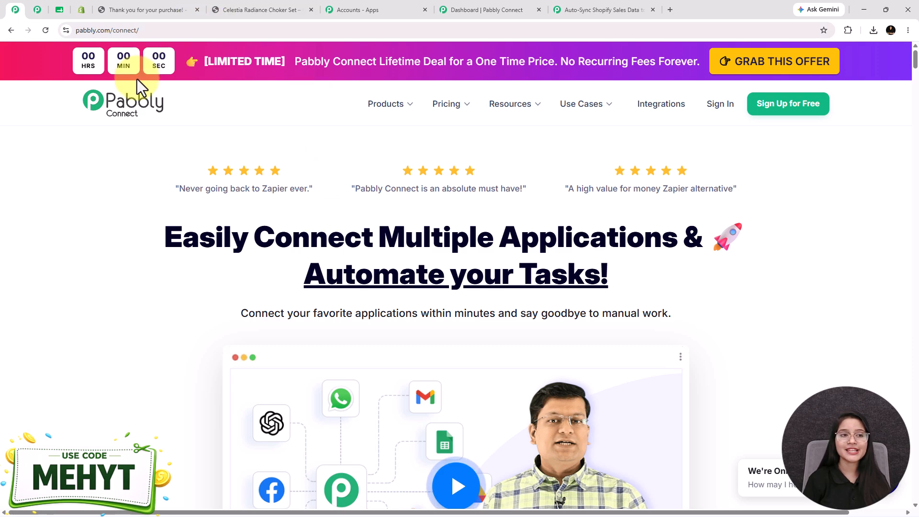
click(99, 10)
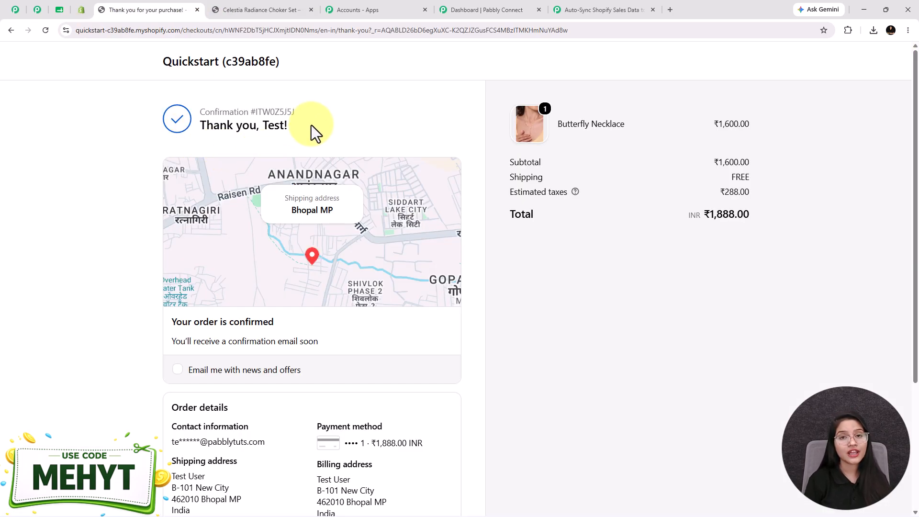
click(62, 15)
scroll(206, 341, up, 15)
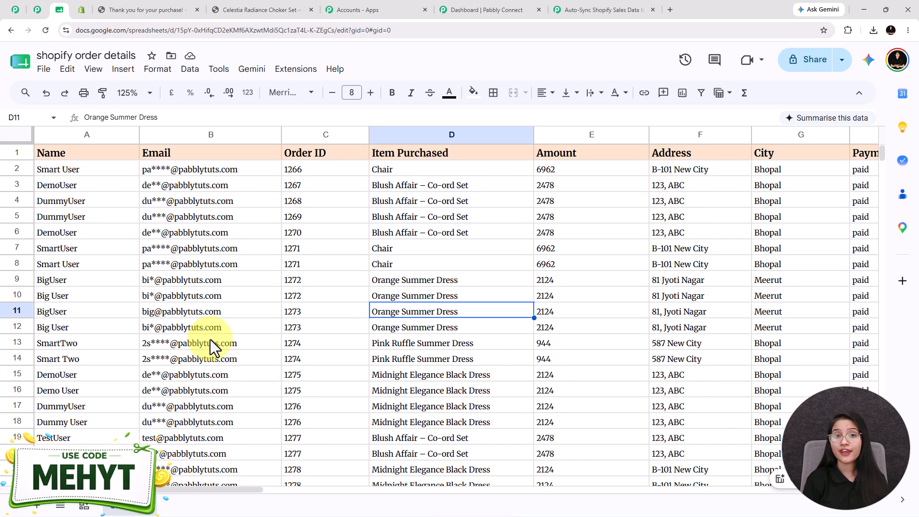
click(569, 6)
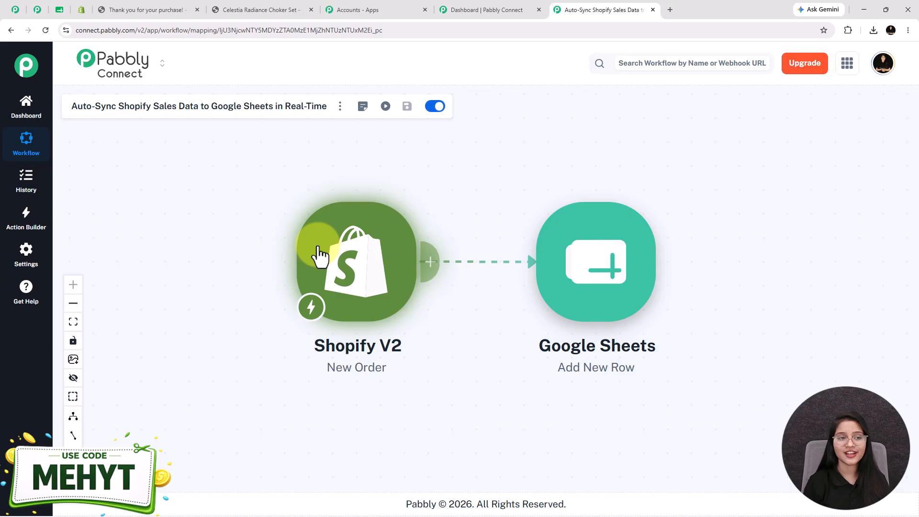
click(15, 10)
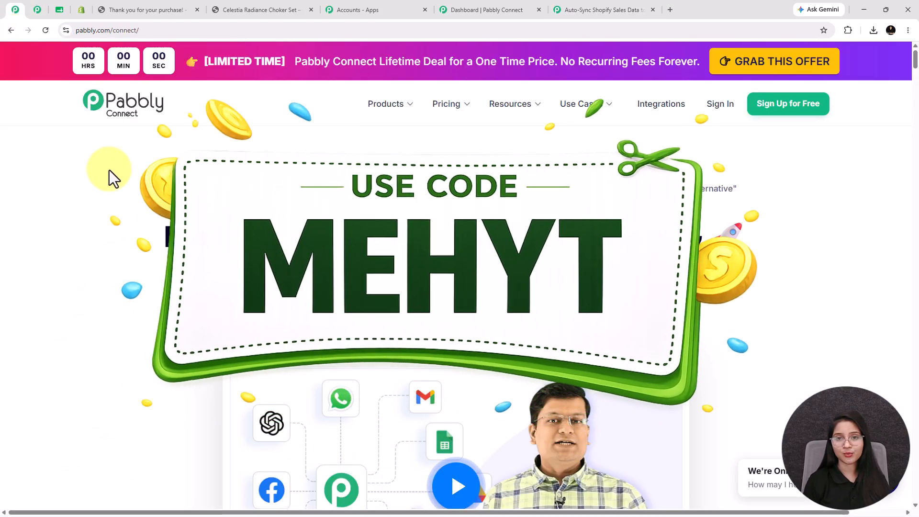